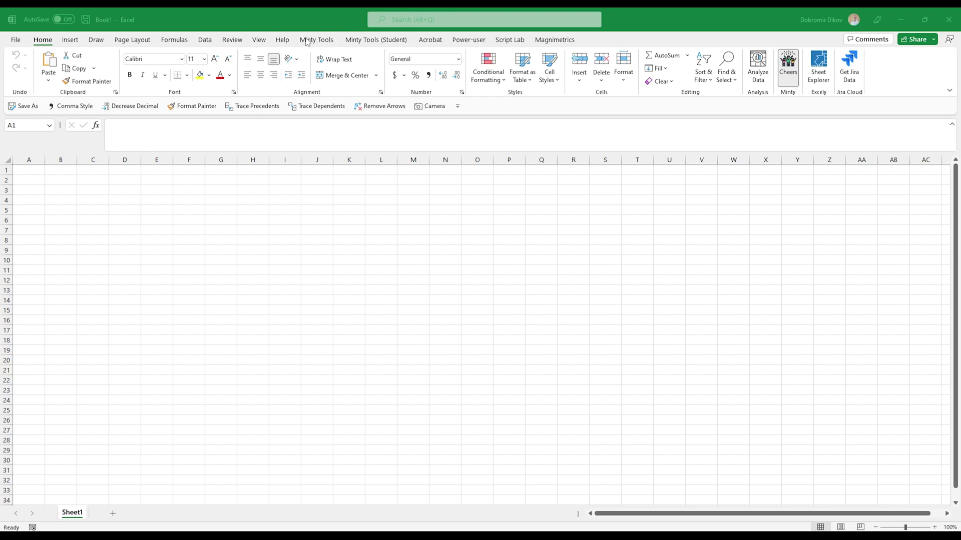
# Enable the Developer tab in Customize the Ribbon, then show its Insert form-controls list
pyautogui.rightClick(205, 44)
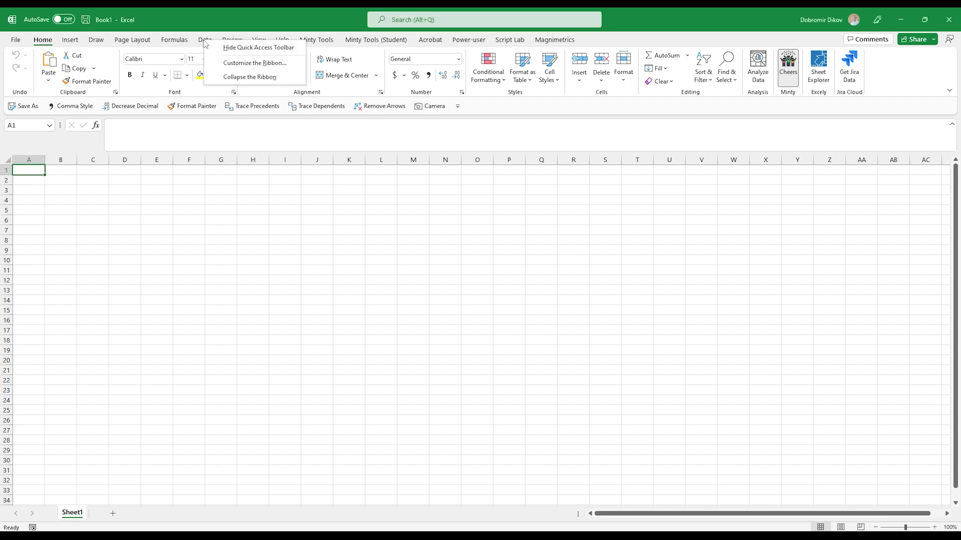
pyautogui.click(248, 63)
pyautogui.scroll(-2, 593, 296)
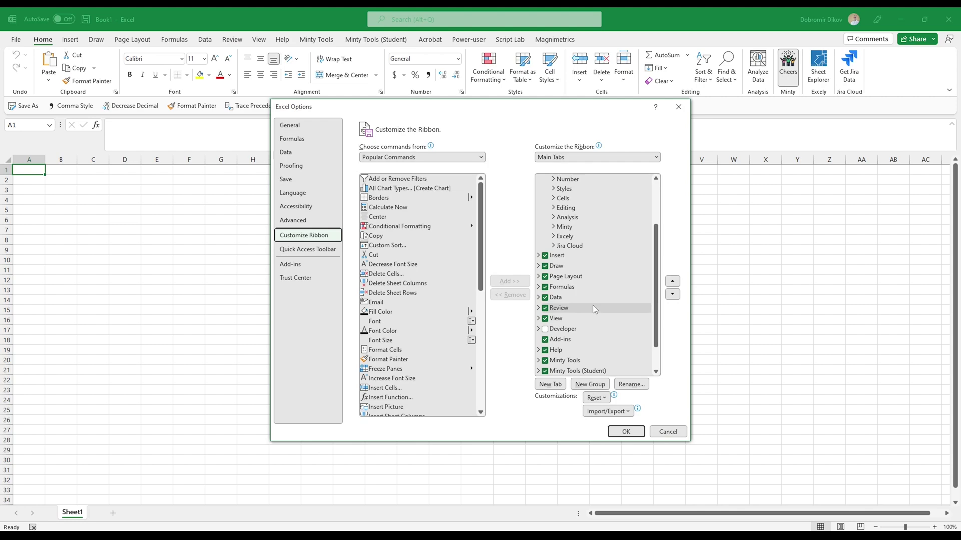
pyautogui.click(544, 329)
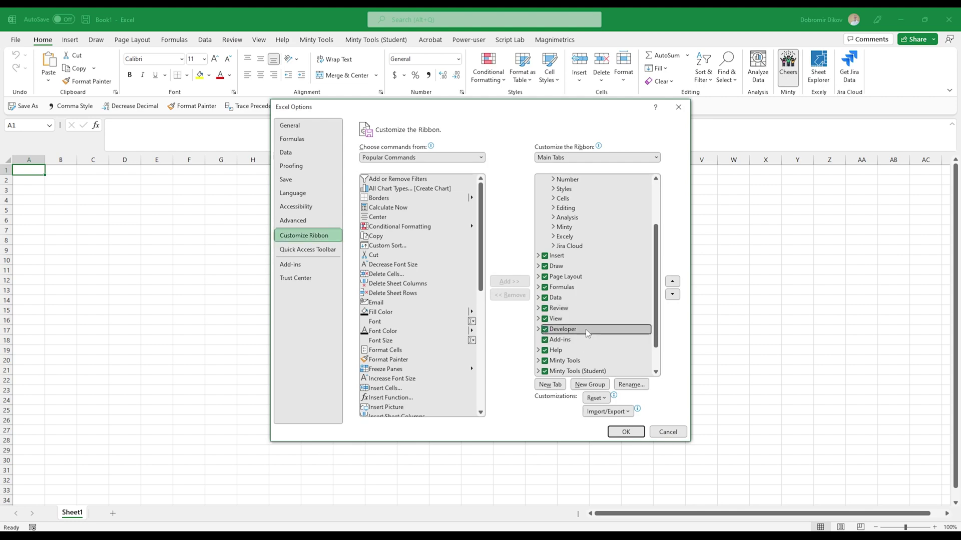
pyautogui.click(626, 432)
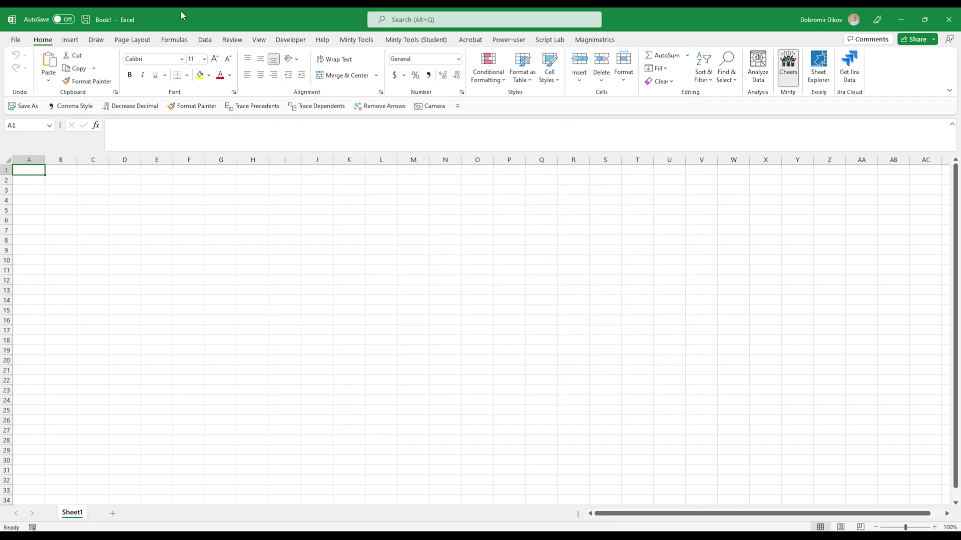
pyautogui.click(290, 39)
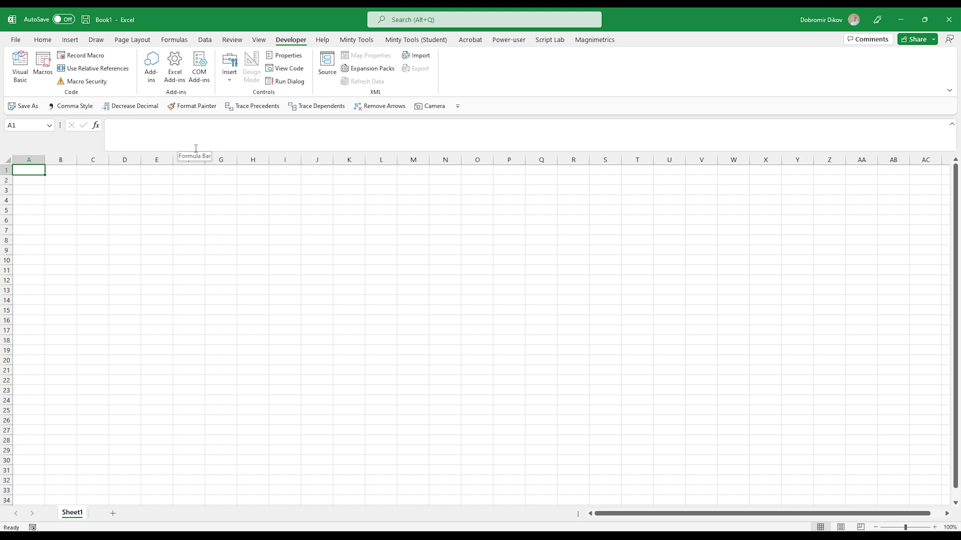
pyautogui.click(230, 79)
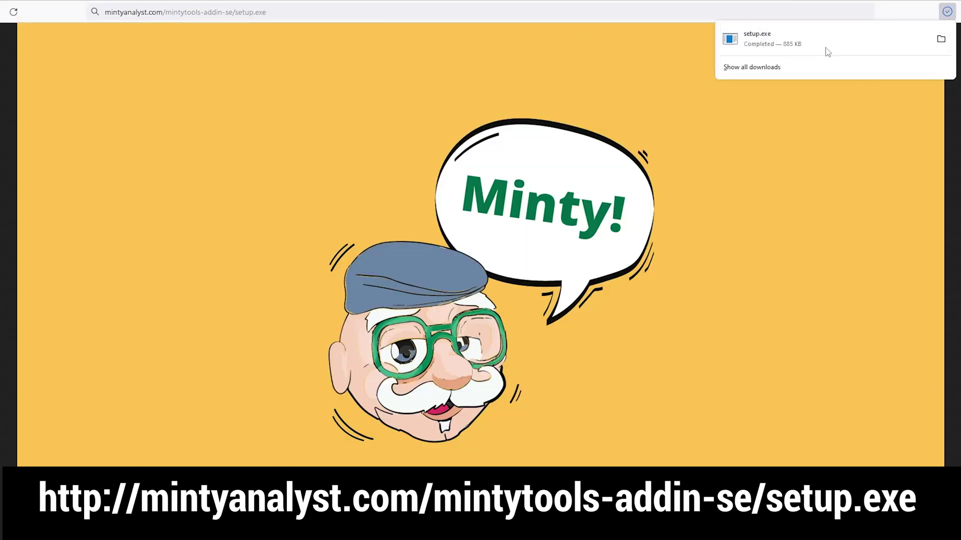
# Run setup.exe past the SmartScreen warning and install the Minty Tools (Student) add-in
pyautogui.click(824, 46)
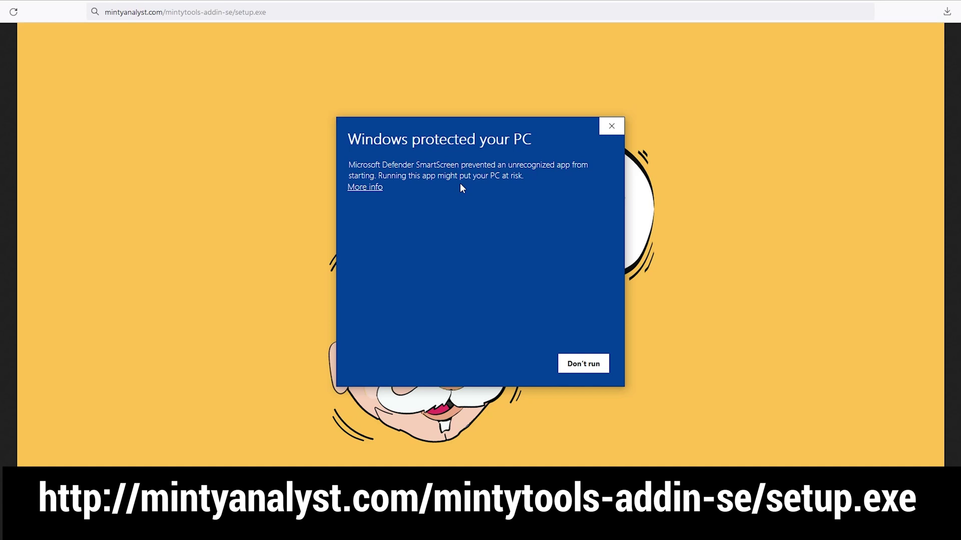
pyautogui.click(370, 187)
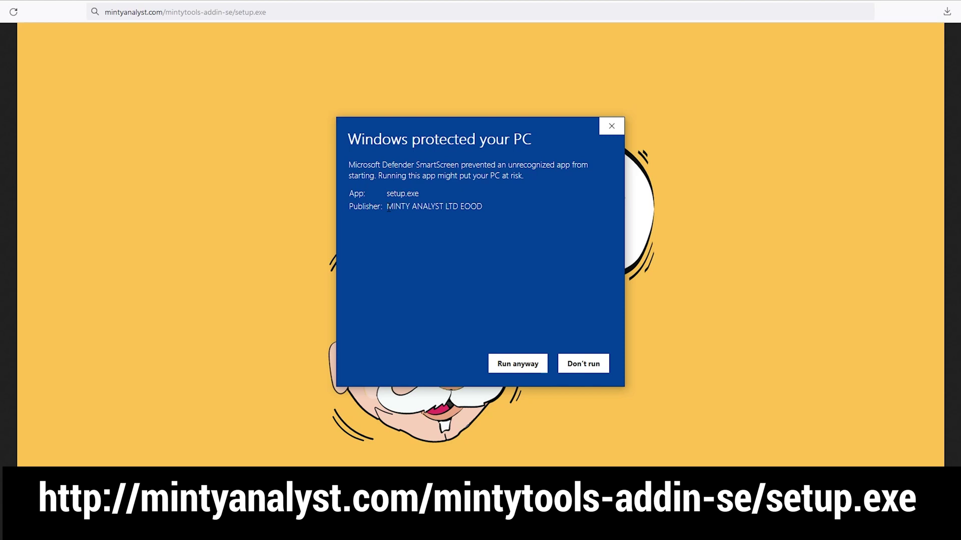
pyautogui.click(510, 369)
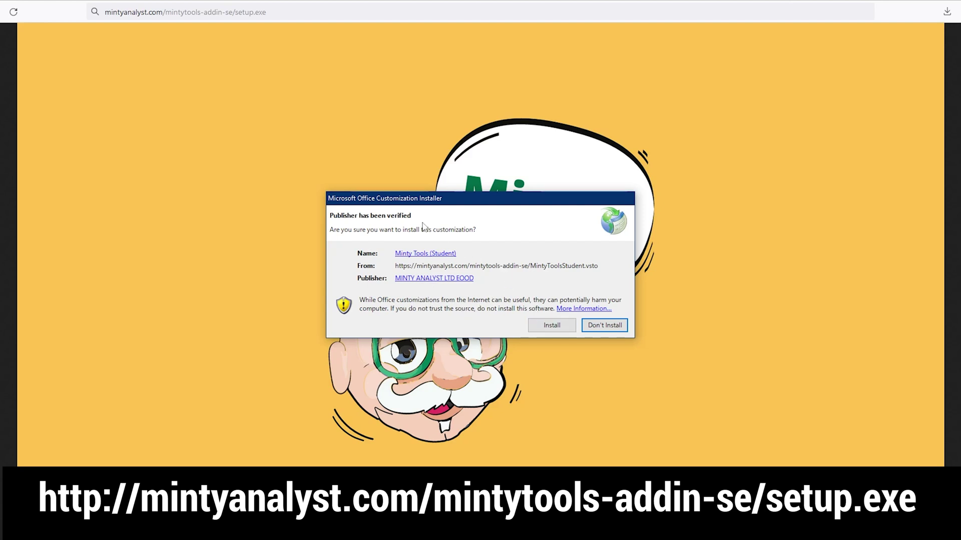
pyautogui.click(551, 326)
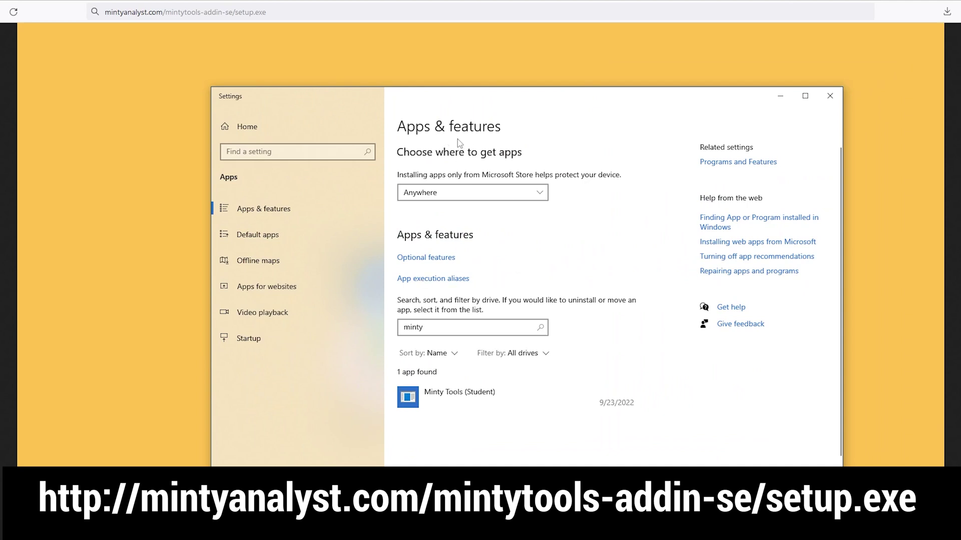
# Expand the Minty Tools (Student) entry in Apps & features to show its details
pyautogui.click(477, 398)
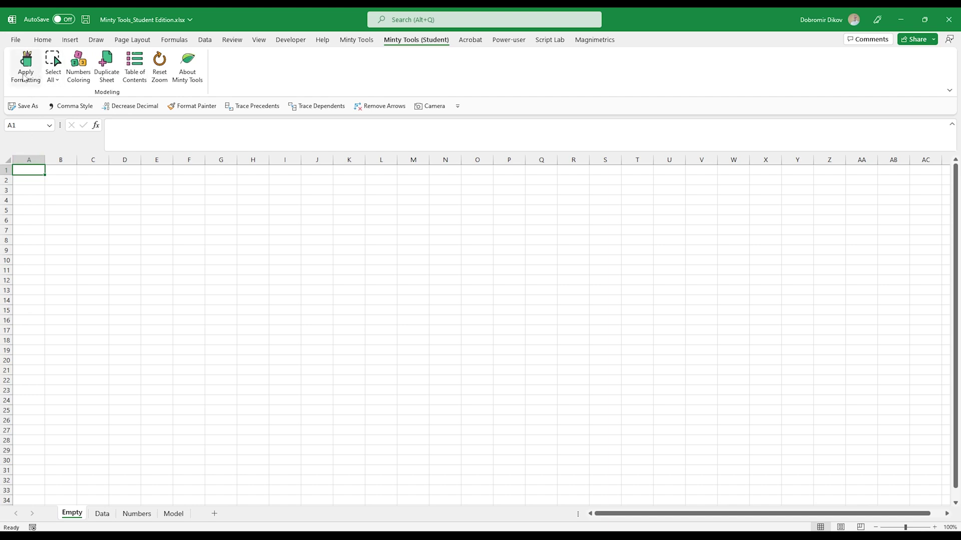
# Apply title formatting: working title 'Financial Model', sheet name FinModel, company ACME
pyautogui.click(37, 74)
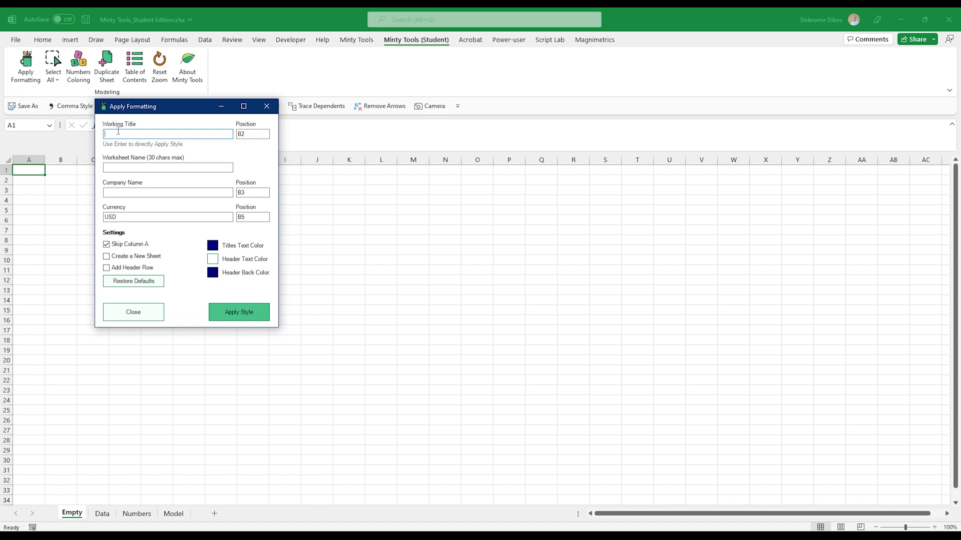
pyautogui.write('Financial Model')
pyautogui.press('Tab')
pyautogui.write('FinModel')
pyautogui.press('Tab')
pyautogui.write('ACME')
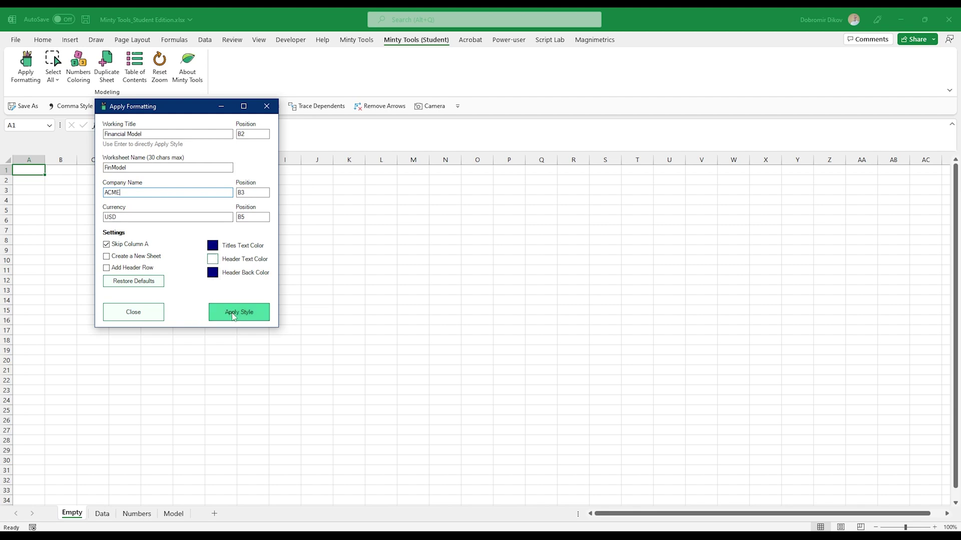
pyautogui.click(242, 318)
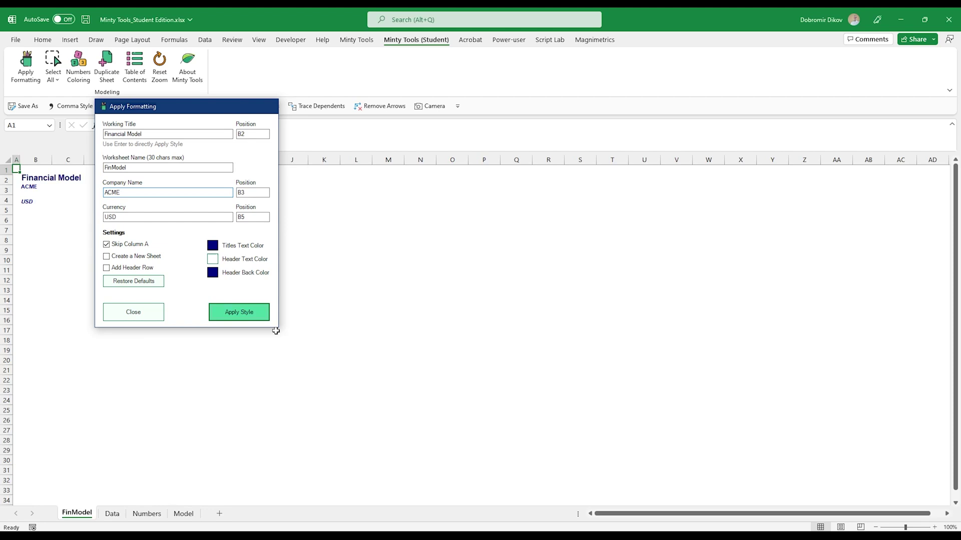
pyautogui.scroll(3, 38, 221)
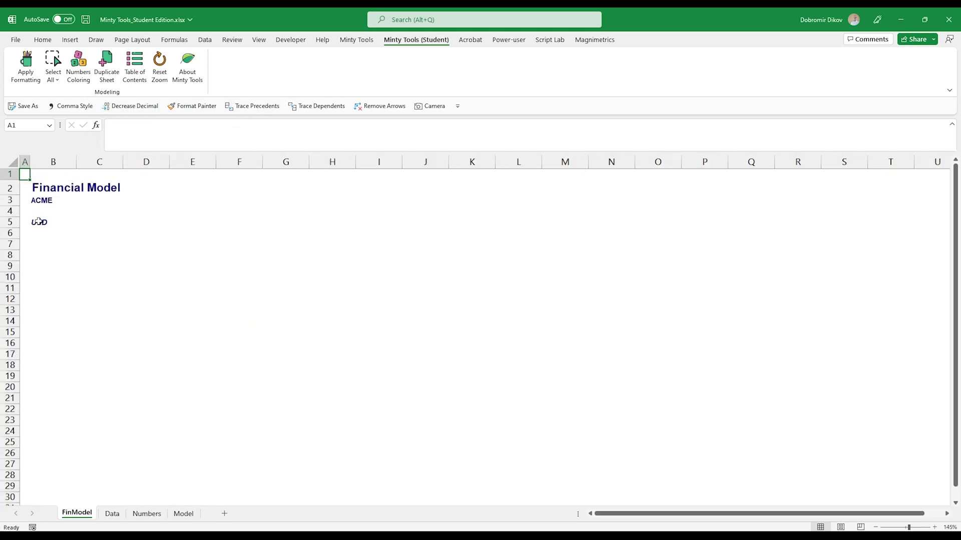
pyautogui.scroll(2, 39, 221)
pyautogui.press('Right')
pyautogui.press('Down')
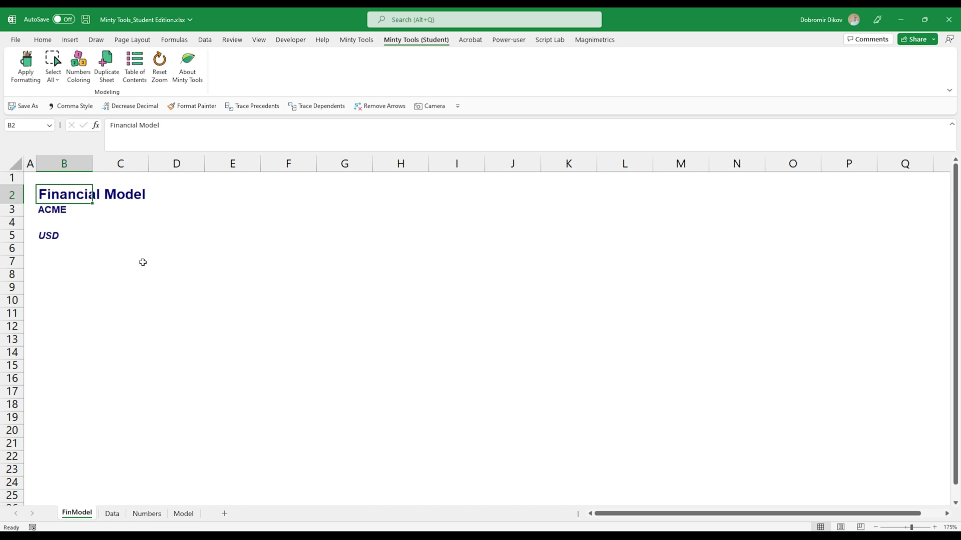
# On the Data sheet, insert six rows above the table and a new column A
pyautogui.hotkey('ctrl', 'pagedown')
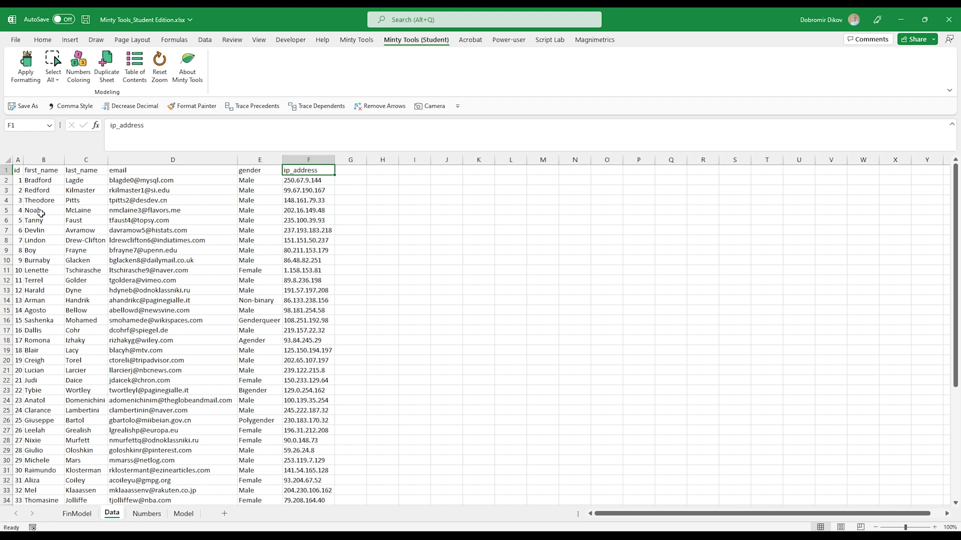
pyautogui.click(6, 170)
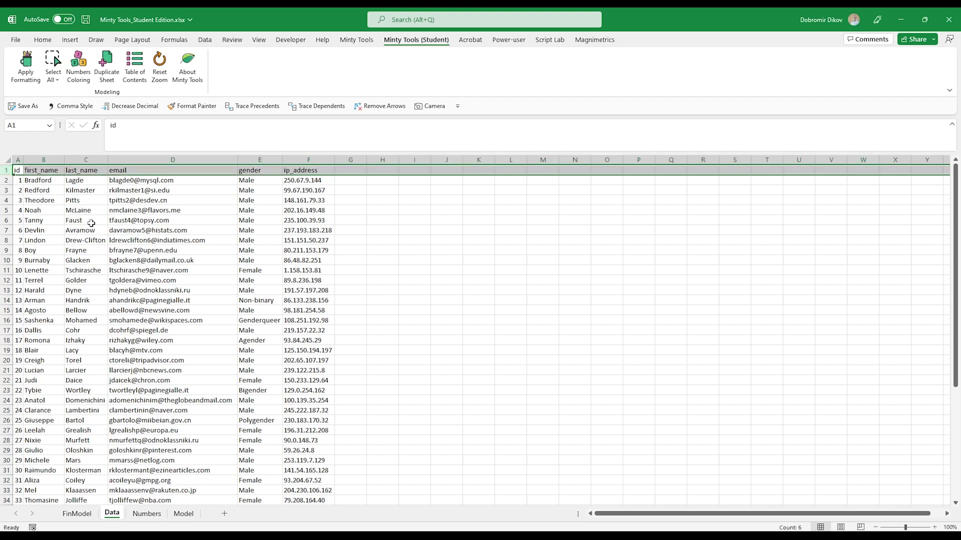
pyautogui.hotkey('ctrl', '+')
pyautogui.hotkey('ctrl', '+')
pyautogui.hotkey('ctrl', '+')
pyautogui.hotkey('ctrl', '+')
pyautogui.hotkey('ctrl', '+')
pyautogui.hotkey('ctrl', '+')
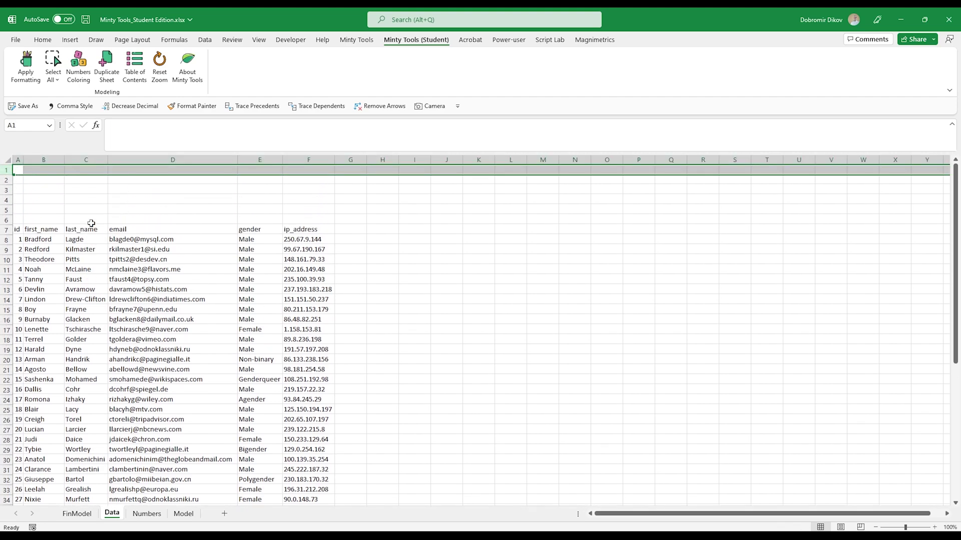
pyautogui.click(18, 160)
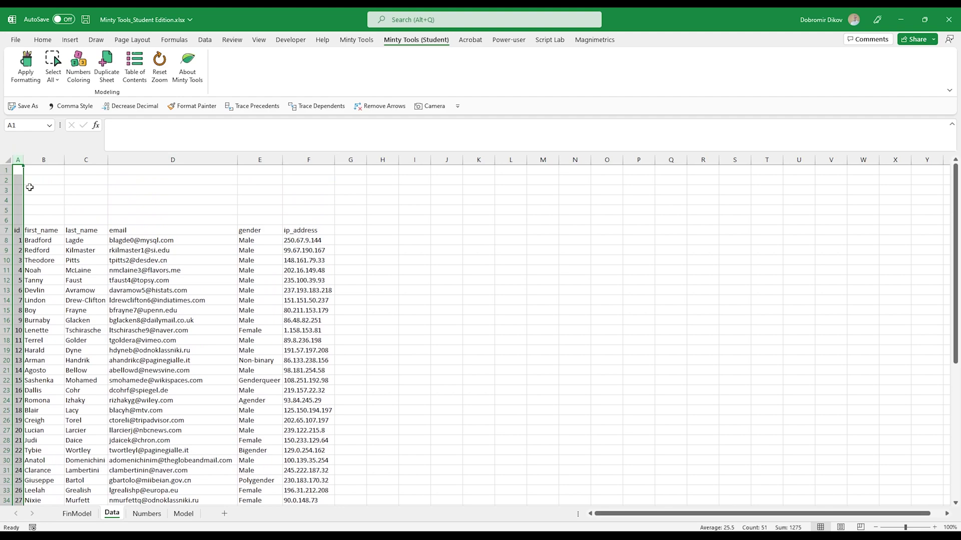
pyautogui.hotkey('ctrl', '+')
# Apply the title 'Data Selection' with worksheet name Data, then go to the Numbers sheet
pyautogui.click(70, 190)
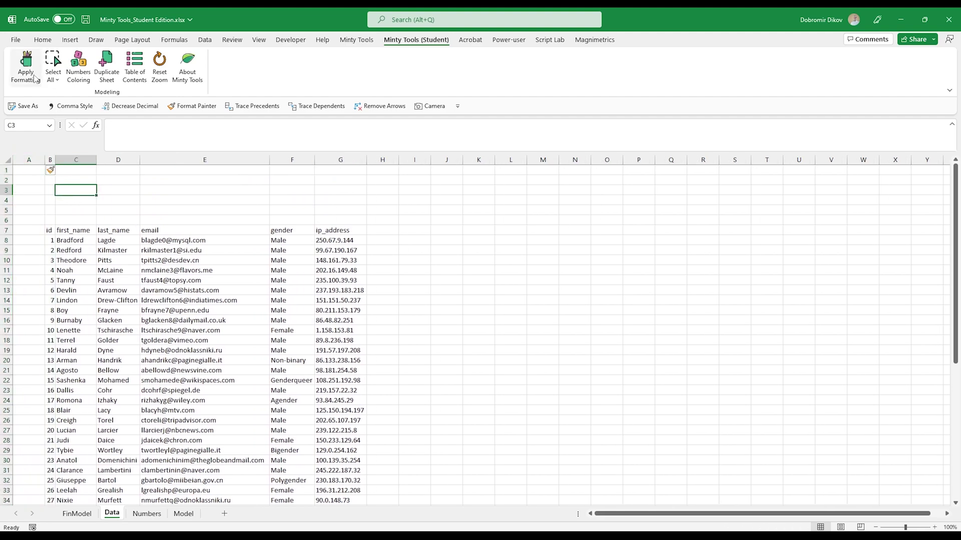
pyautogui.click(34, 79)
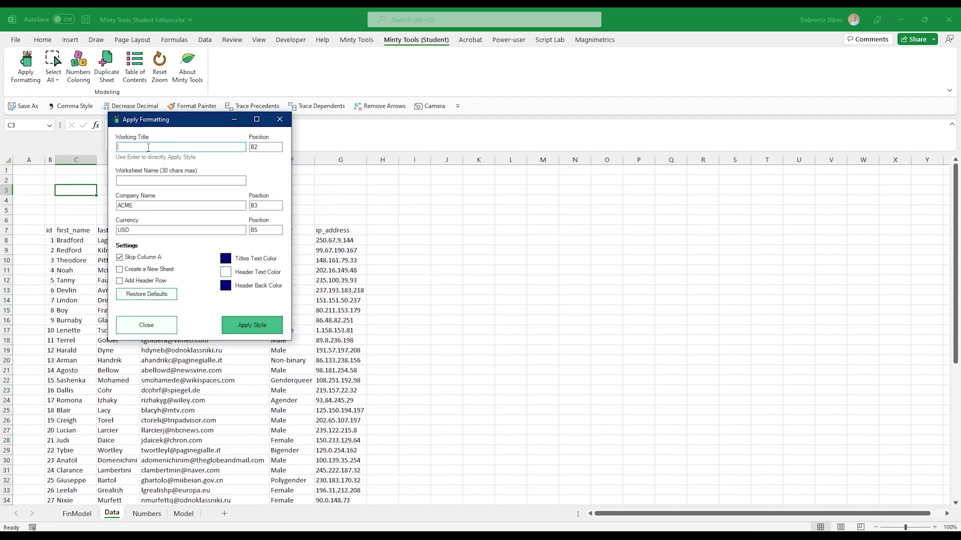
pyautogui.write('Data Selection')
pyautogui.press('Tab')
pyautogui.press('Tab')
pyautogui.write('Data')
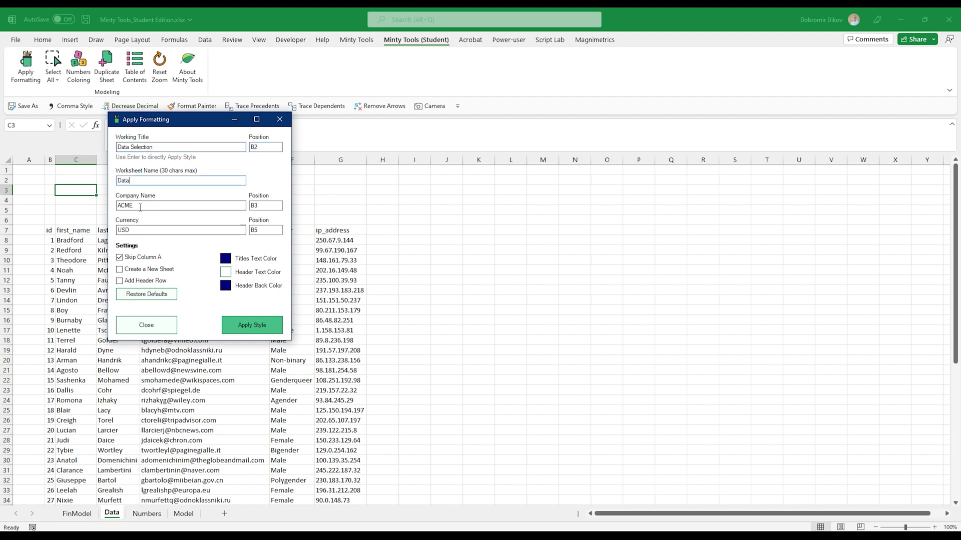
pyautogui.click(252, 326)
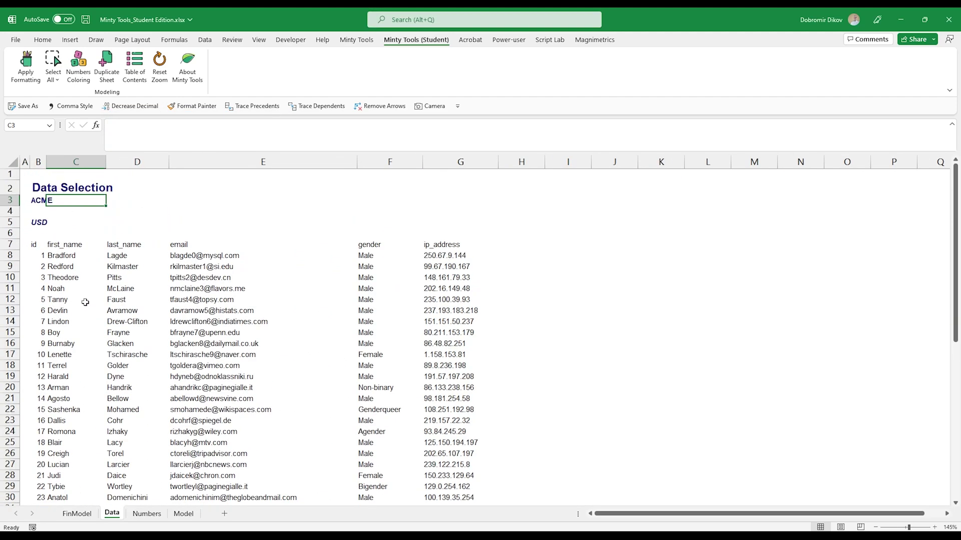
pyautogui.hotkey('ctrl', 'pagedown')
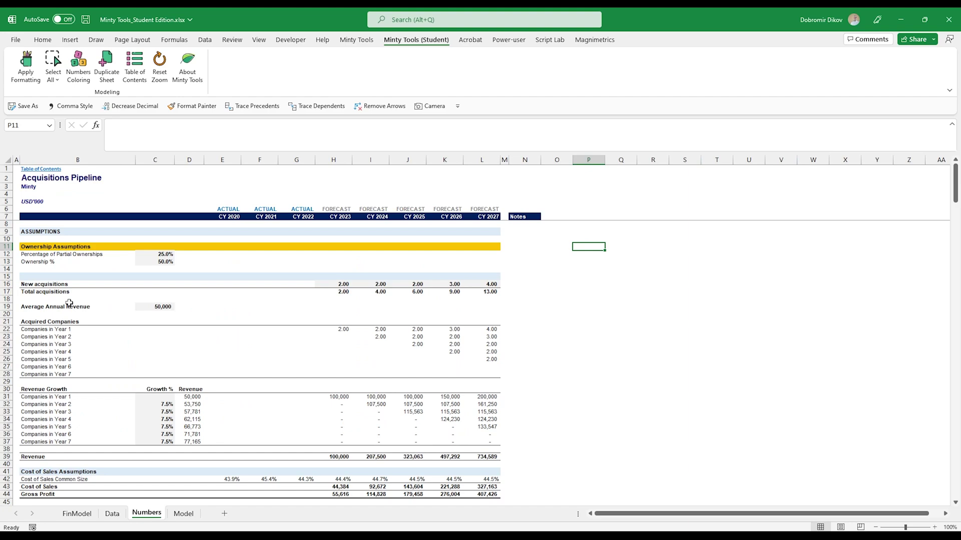
# Try the Select All options to highlight formula, hard-coded input, text and error cells
pyautogui.scroll(-15, 230, 352)
pyautogui.scroll(15, 228, 353)
pyautogui.click(54, 74)
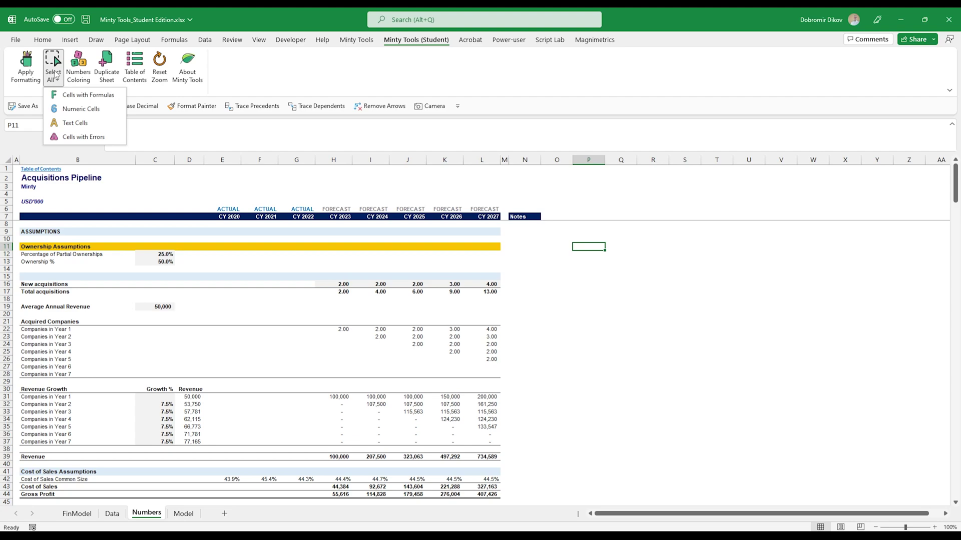
pyautogui.click(83, 95)
pyautogui.scroll(-11, 407, 332)
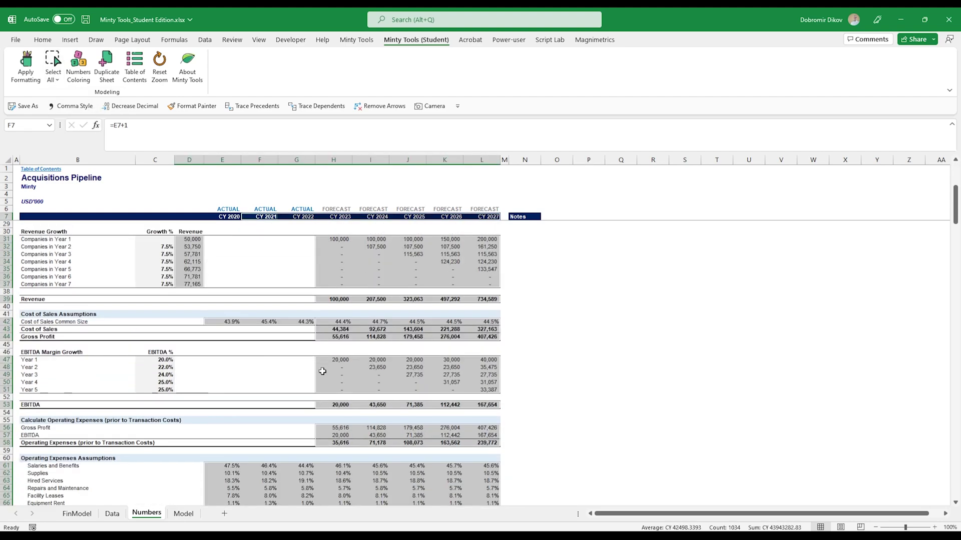
pyautogui.scroll(-14, 350, 386)
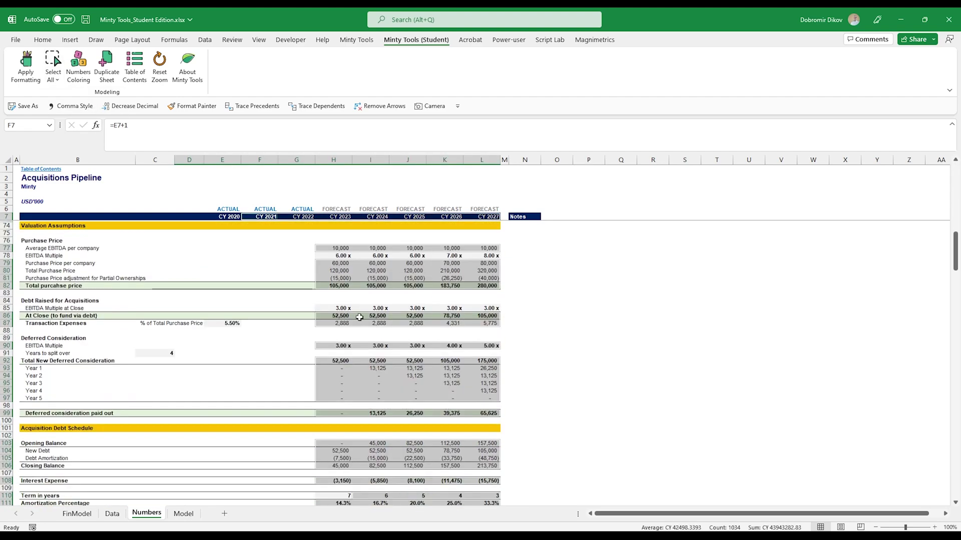
pyautogui.scroll(-5, 335, 326)
pyautogui.scroll(15, 334, 326)
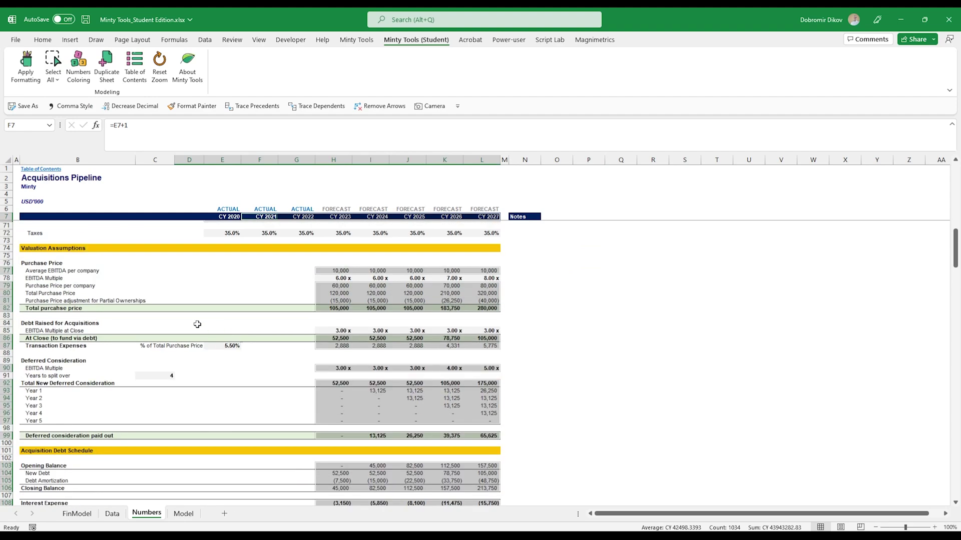
pyautogui.scroll(16, 190, 324)
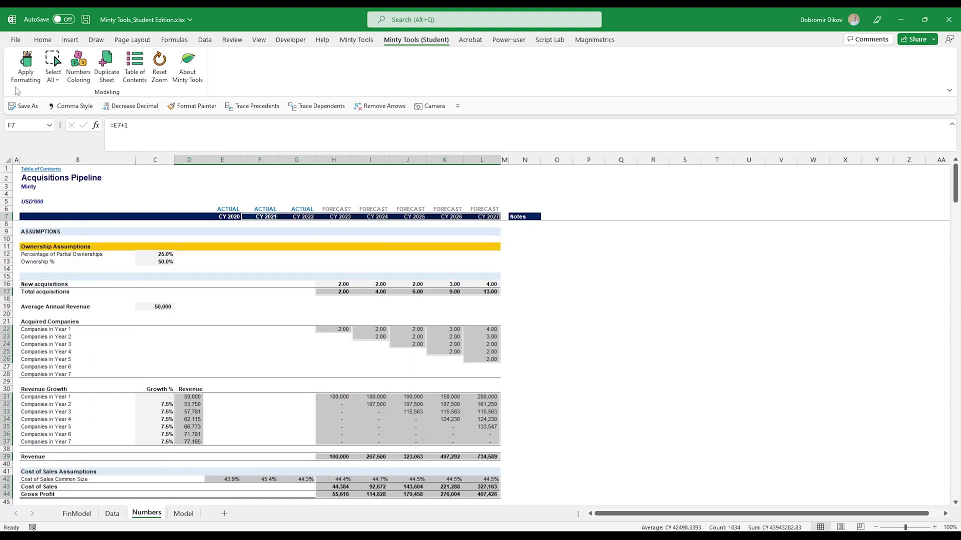
pyautogui.click(54, 76)
pyautogui.click(60, 124)
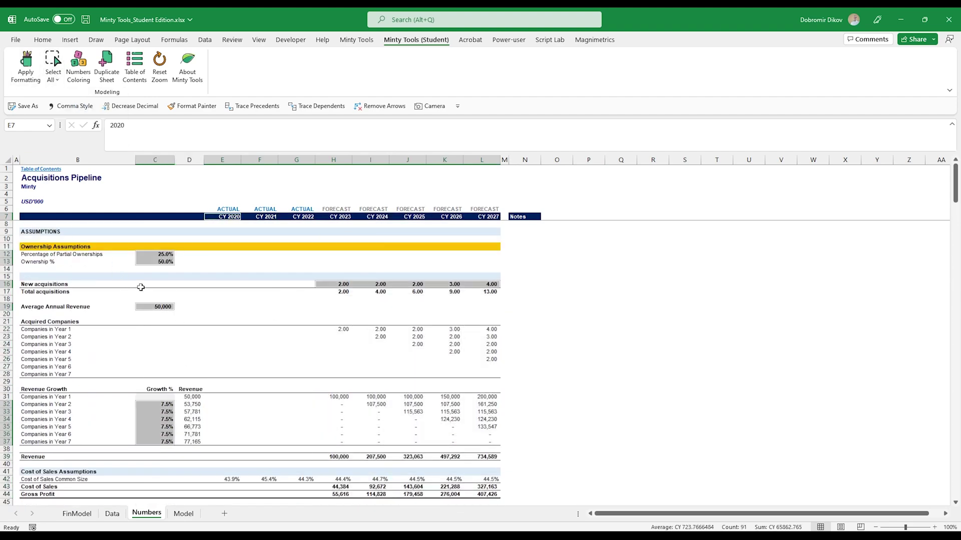
pyautogui.scroll(-5, 167, 340)
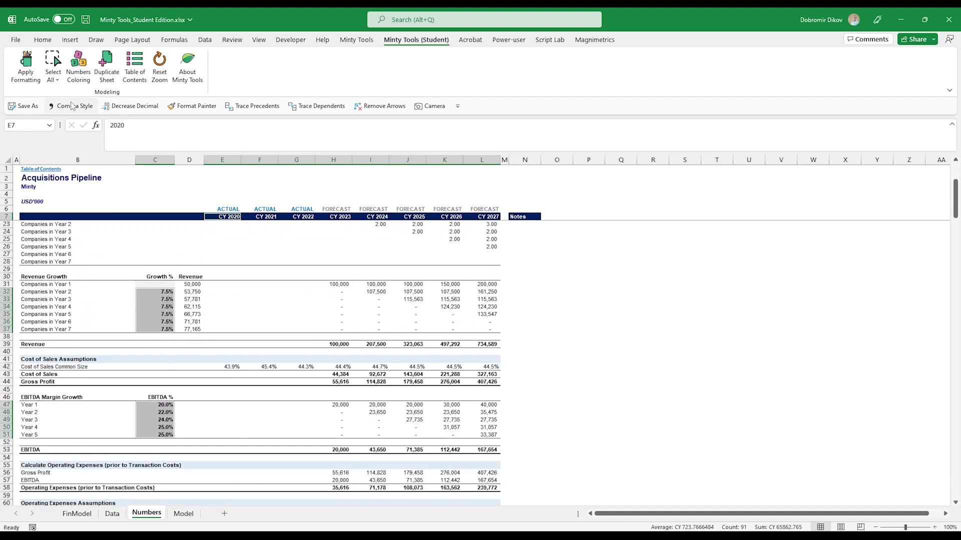
pyautogui.click(54, 75)
pyautogui.click(70, 123)
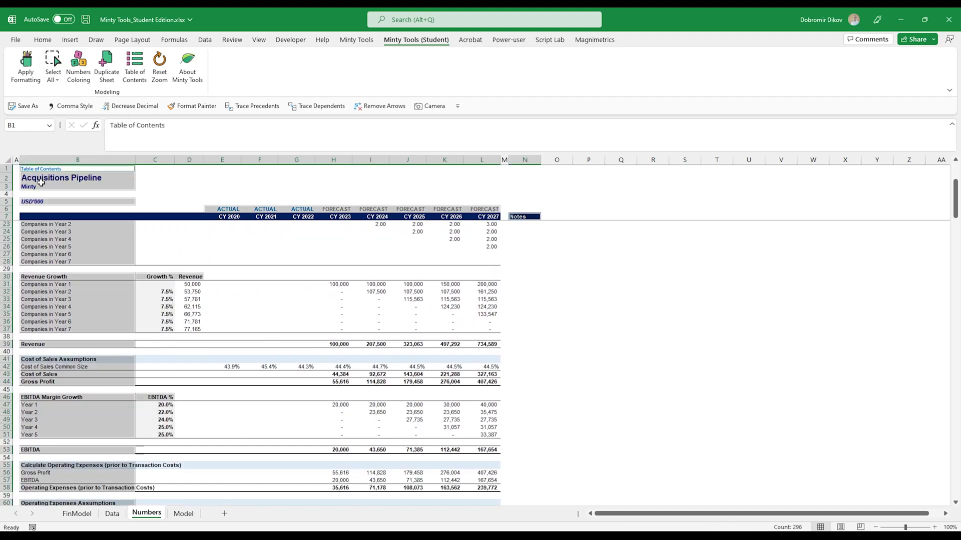
pyautogui.scroll(5, 70, 259)
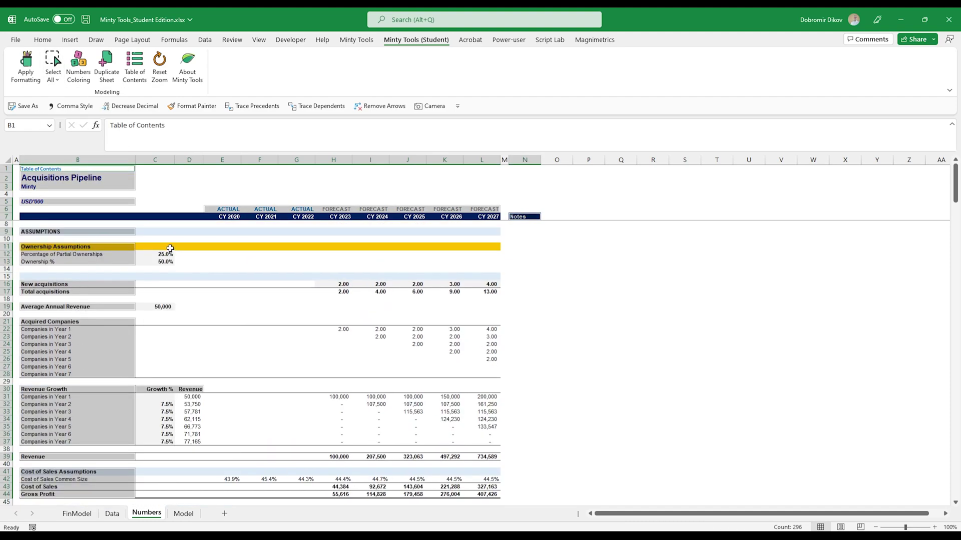
pyautogui.click(56, 73)
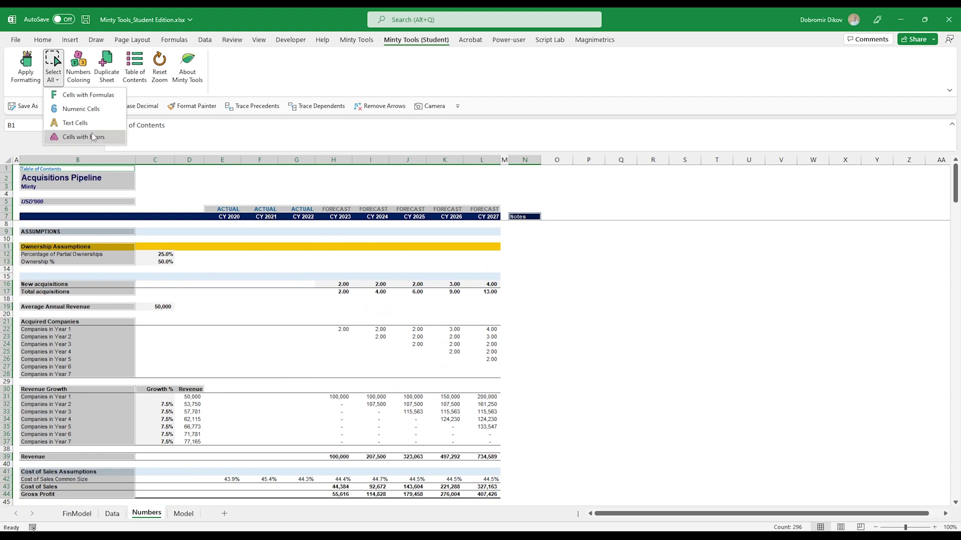
pyautogui.click(224, 284)
pyautogui.click(236, 306)
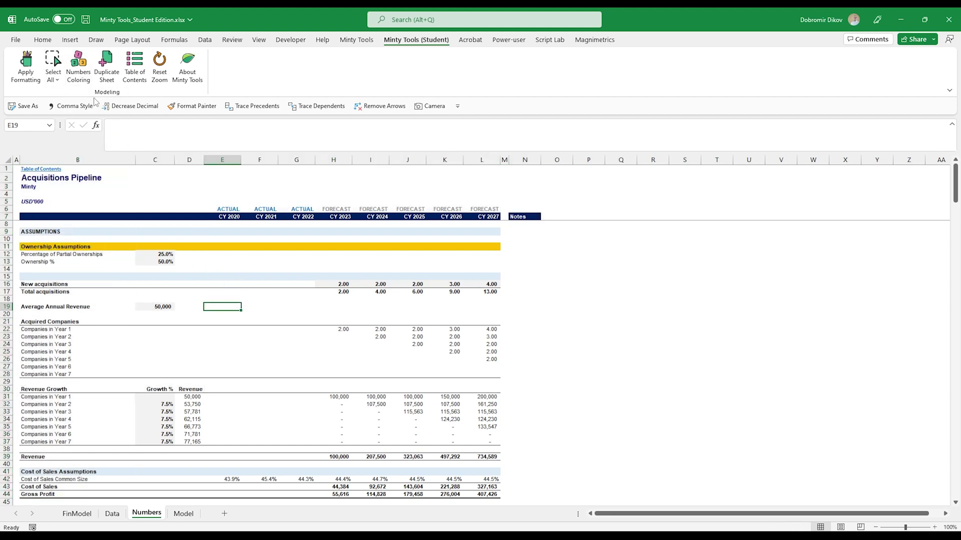
# Select the model block from C12 down to L99
pyautogui.scroll(-1, 189, 293)
pyautogui.scroll(-1, 189, 293)
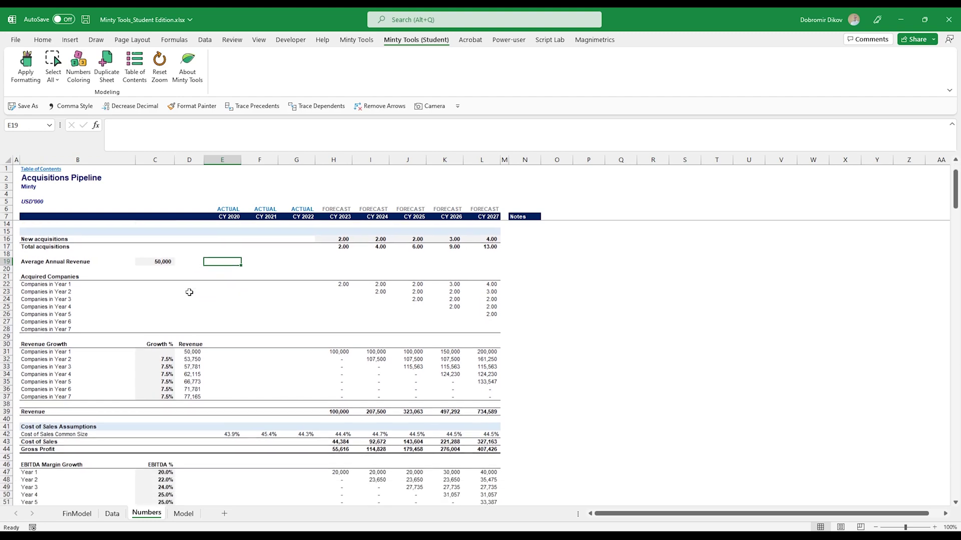
pyautogui.scroll(2, 189, 300)
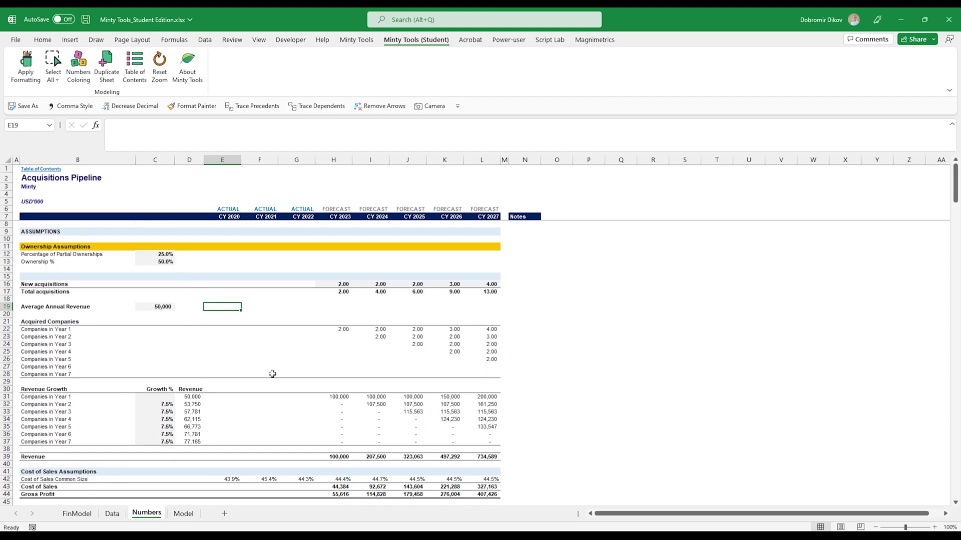
pyautogui.scroll(-15, 279, 405)
pyautogui.scroll(-4, 279, 408)
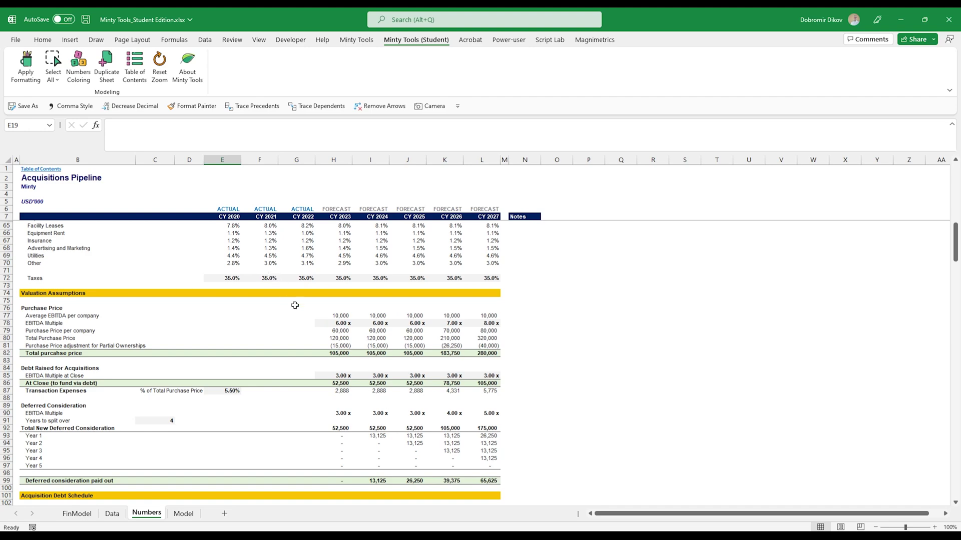
pyautogui.scroll(12, 294, 305)
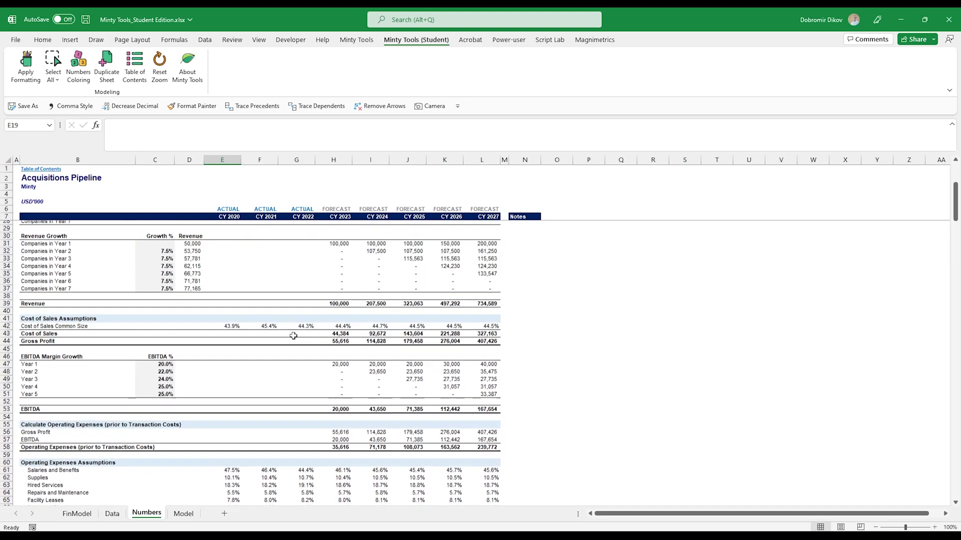
pyautogui.scroll(7, 294, 336)
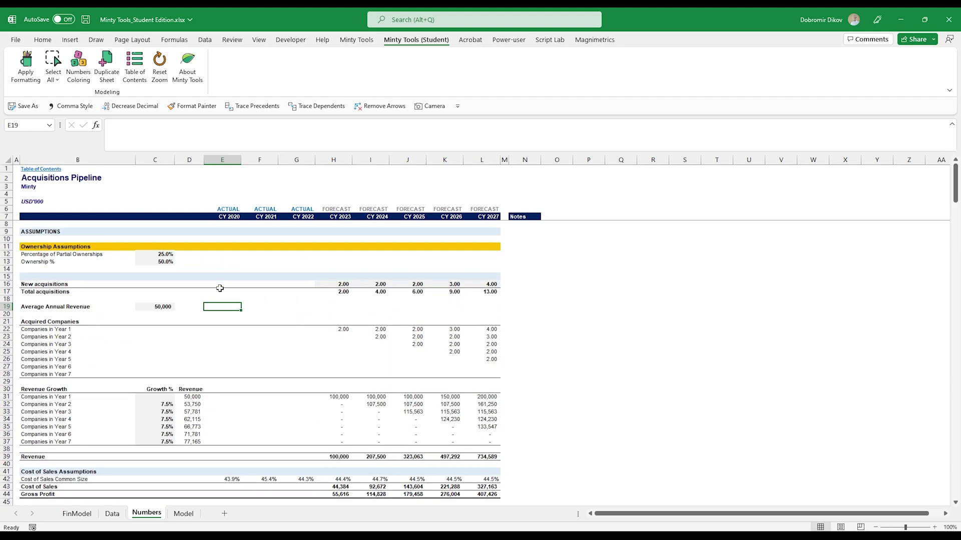
pyautogui.click(155, 254)
pyautogui.scroll(-20, 440, 422)
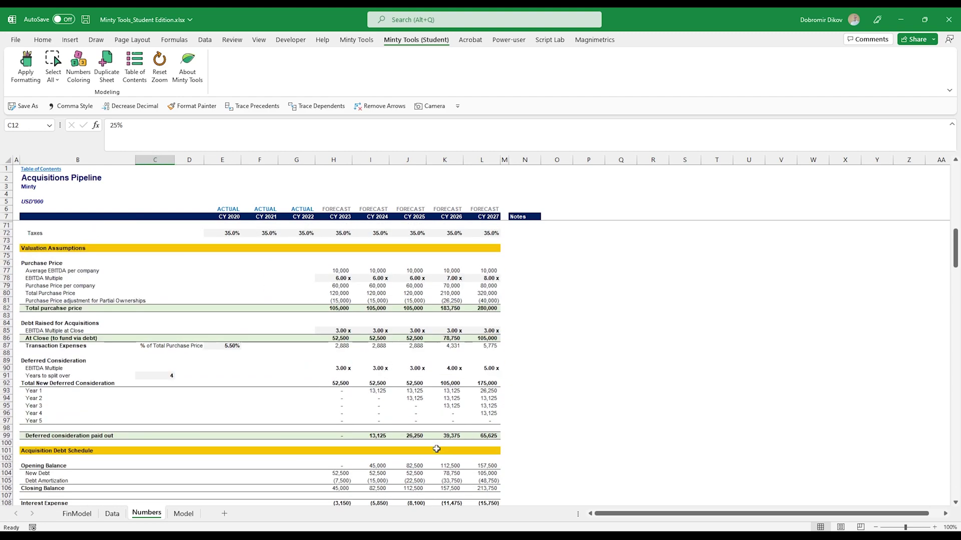
pyautogui.keyDown('shift'); pyautogui.click(485, 345); pyautogui.keyUp('shift')
pyautogui.scroll(20, 270, 395)
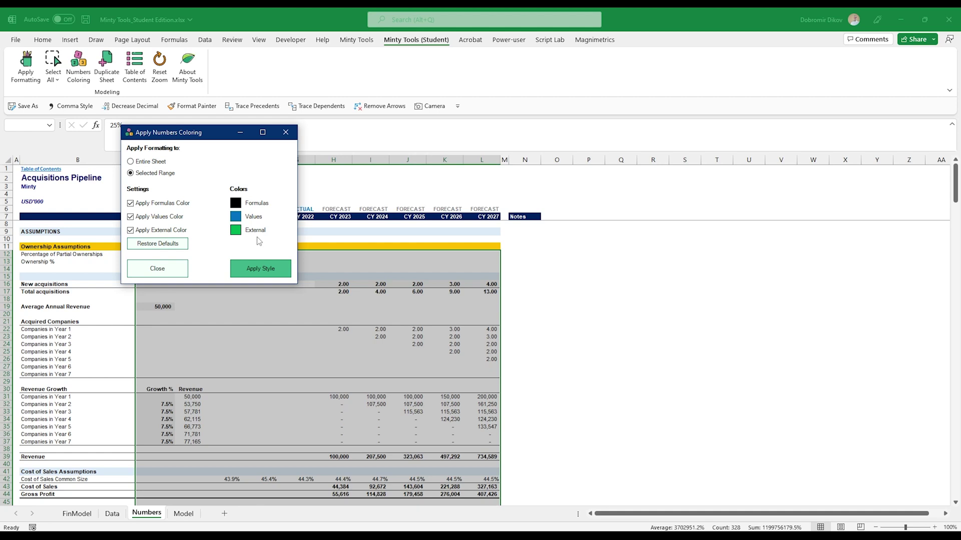
# Apply Numbers Coloring to the selection: formulas black, values blue, external links green
pyautogui.click(258, 266)
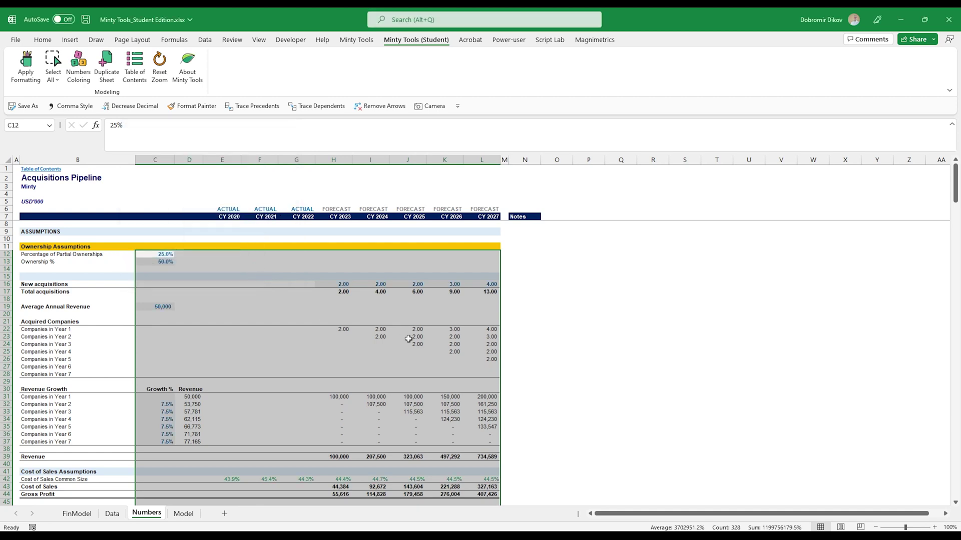
pyautogui.scroll(-1, 131, 337)
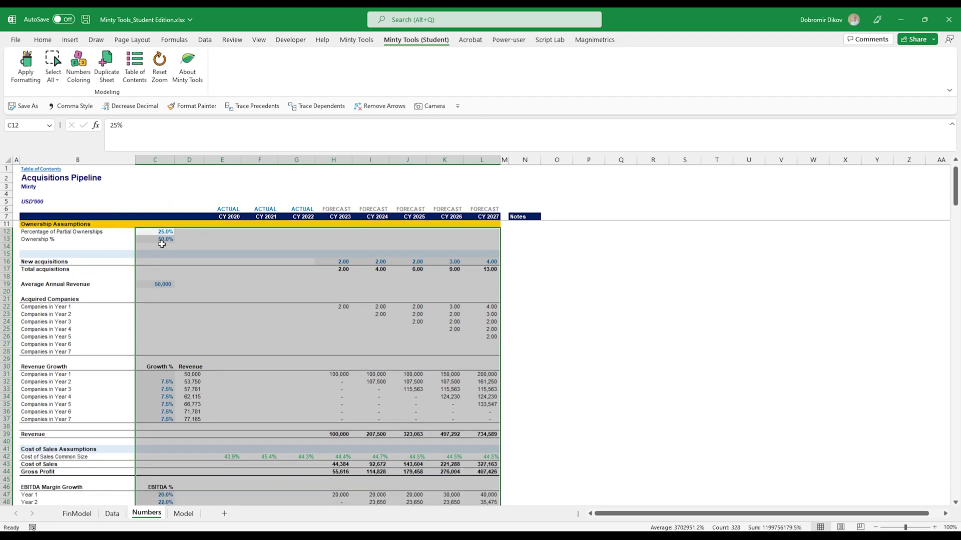
pyautogui.click(159, 254)
pyautogui.keyDown('ctrl'); pyautogui.scroll(3, 160, 253); pyautogui.keyUp('ctrl')
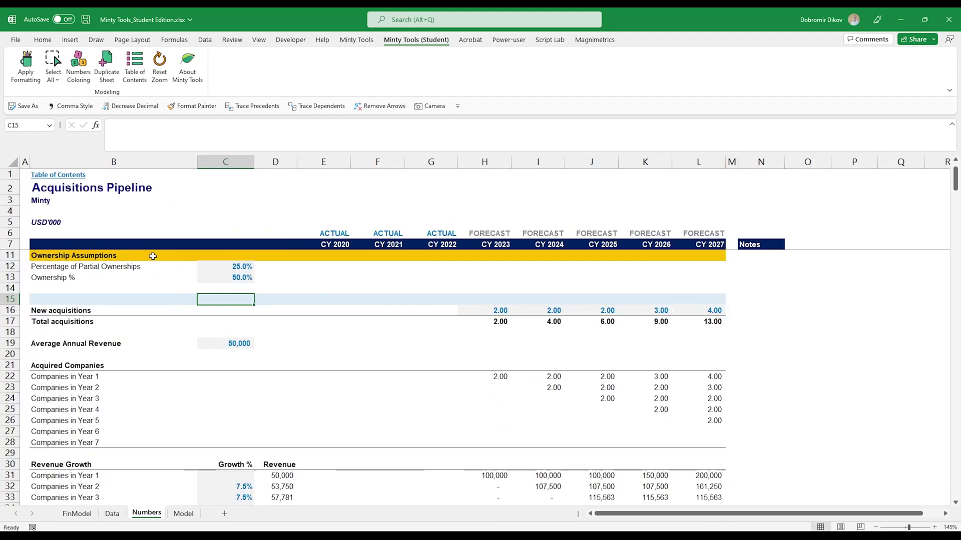
pyautogui.scroll(-7, 256, 305)
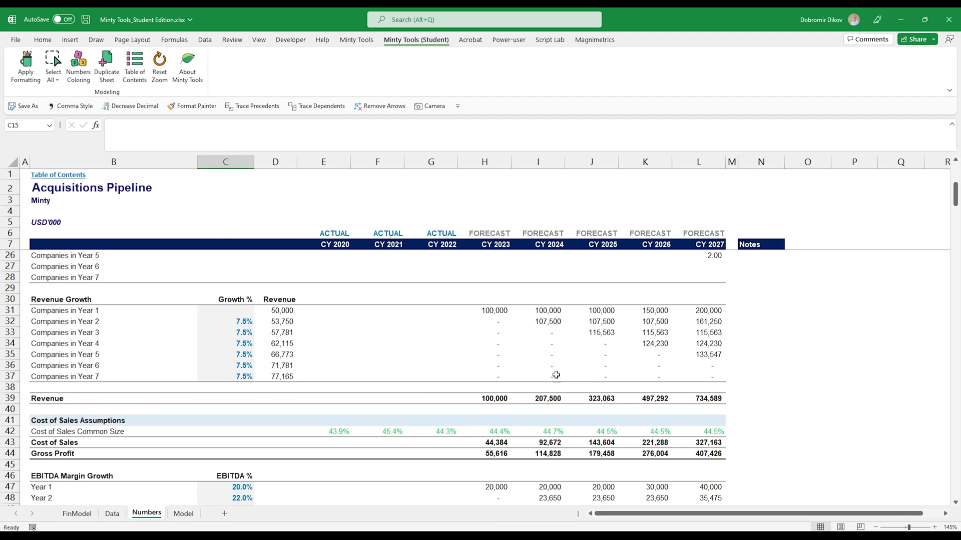
# Inspect the green Cost of Sales links in row 42 through CY 2027
pyautogui.click(343, 365)
pyautogui.click(383, 365)
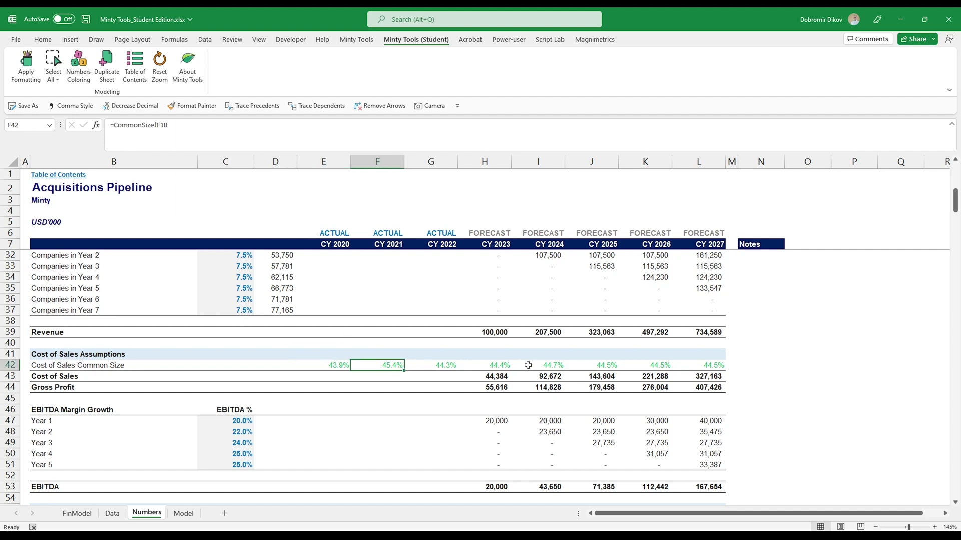
pyautogui.click(544, 365)
pyautogui.click(628, 366)
pyautogui.click(707, 364)
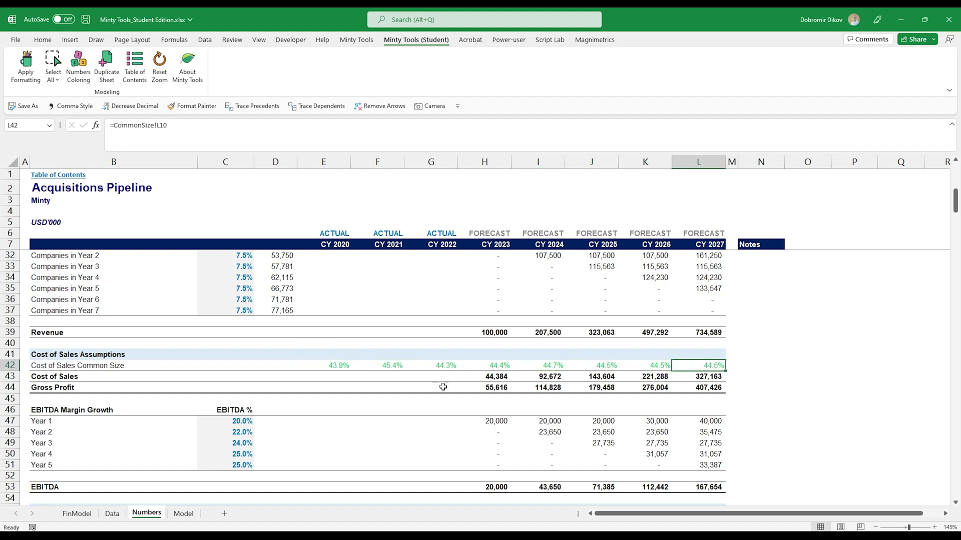
# Duplicate the Model sheet into four copies named ABC, DEF, XYZ and ACME
pyautogui.hotkey('ctrl', 'pagedown')
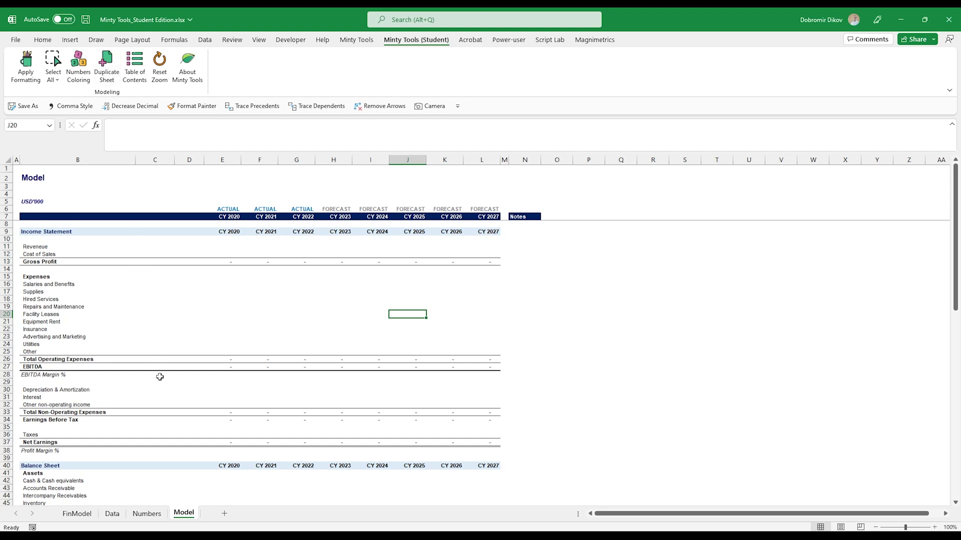
pyautogui.rightClick(190, 513)
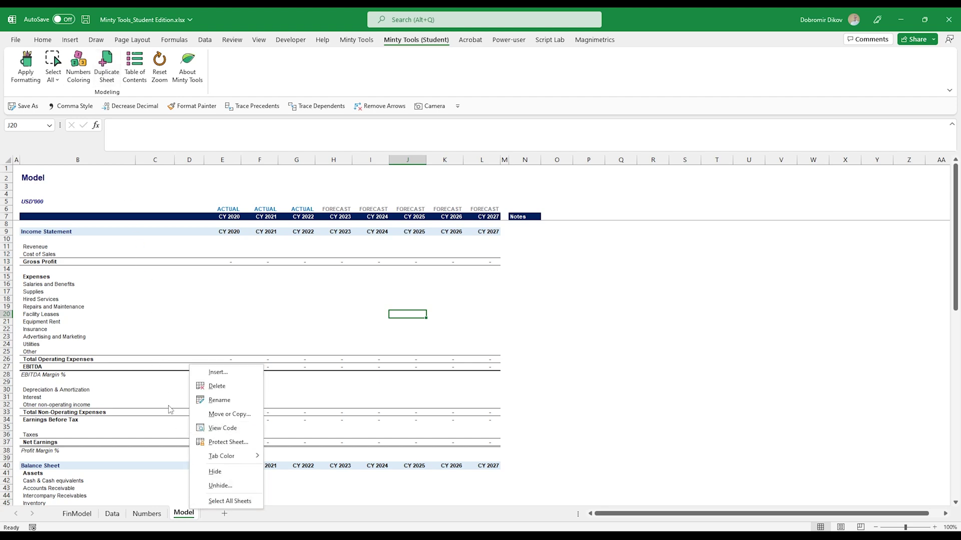
pyautogui.press('Escape')
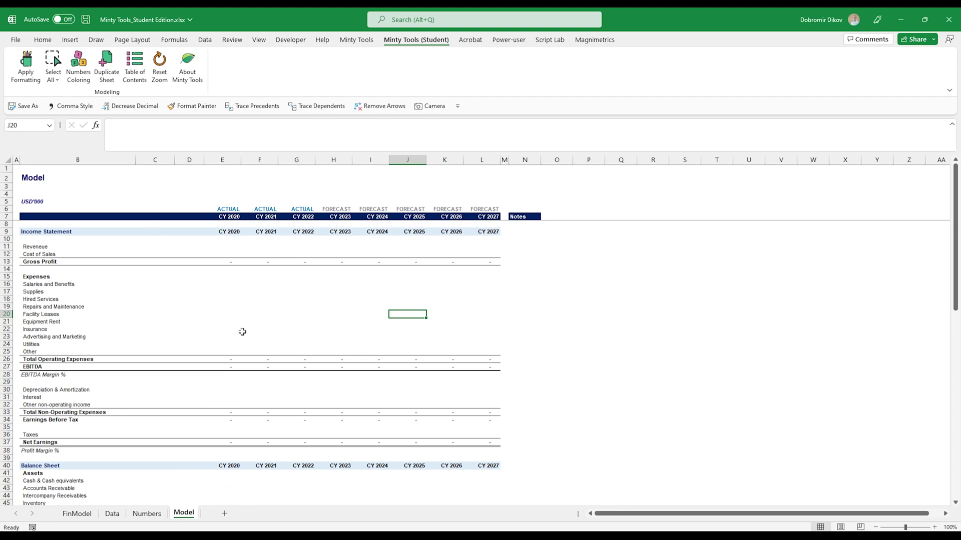
pyautogui.scroll(-3, 242, 333)
pyautogui.scroll(-15, 307, 358)
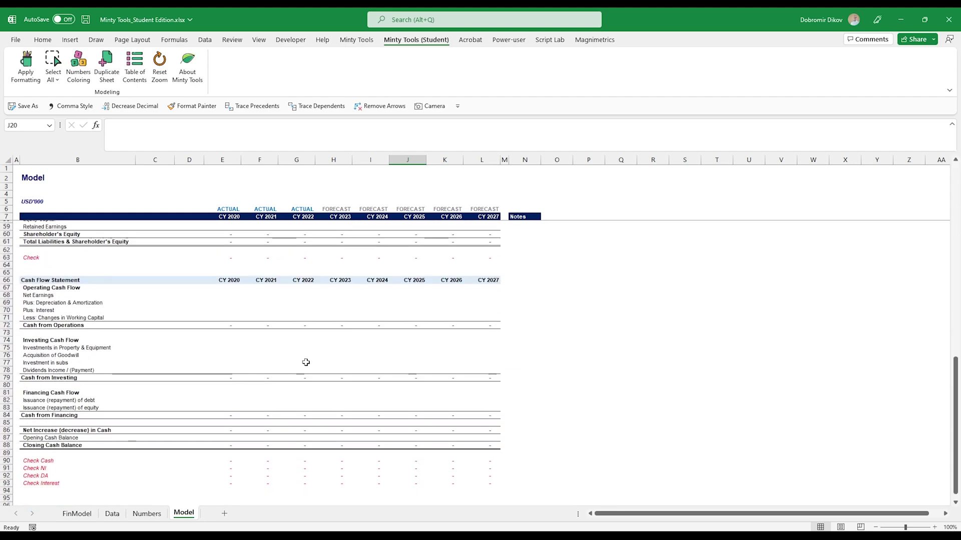
pyautogui.scroll(20, 138, 242)
pyautogui.click(106, 68)
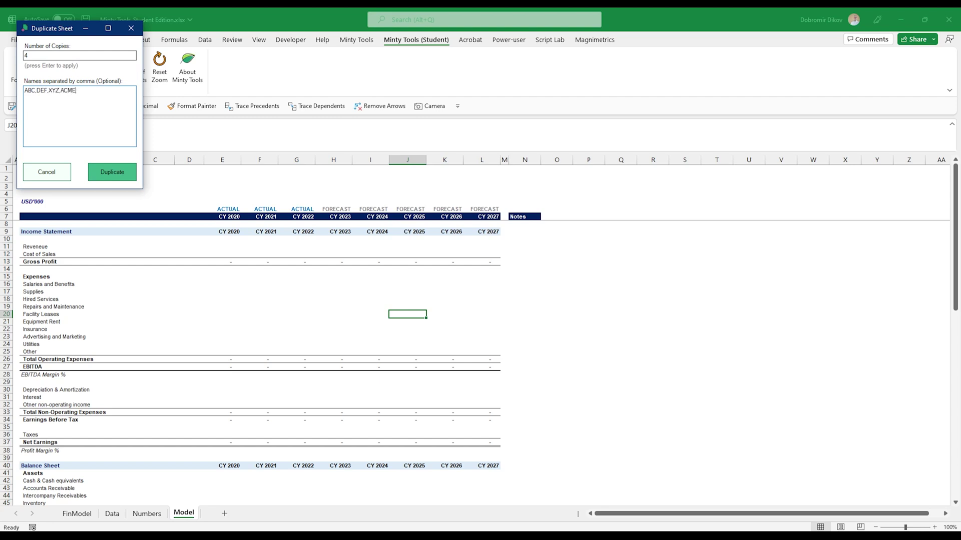
pyautogui.click(101, 176)
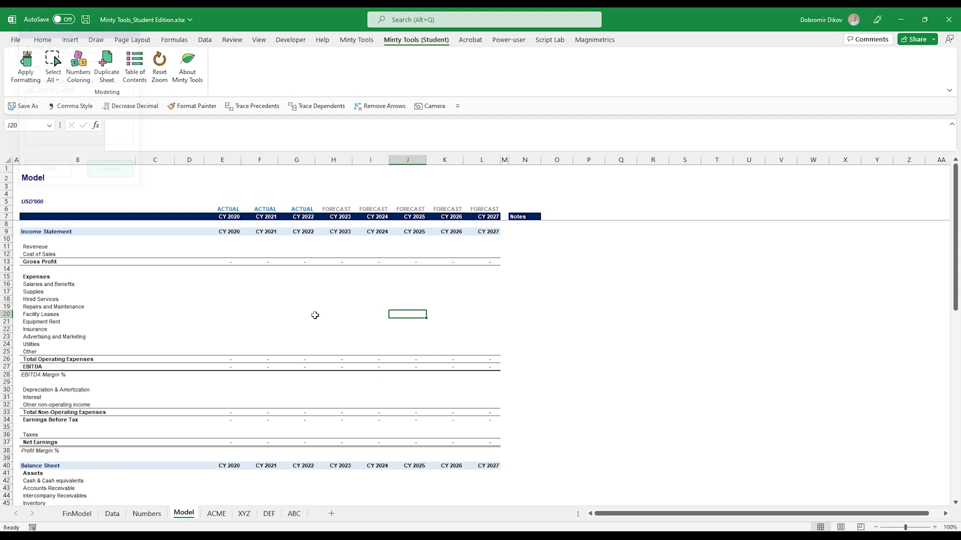
# Browse the new ACME, XYZ, DEF and ABC sheets, ending on DEF
pyautogui.click(224, 517)
pyautogui.click(244, 515)
pyautogui.click(271, 515)
pyautogui.click(294, 515)
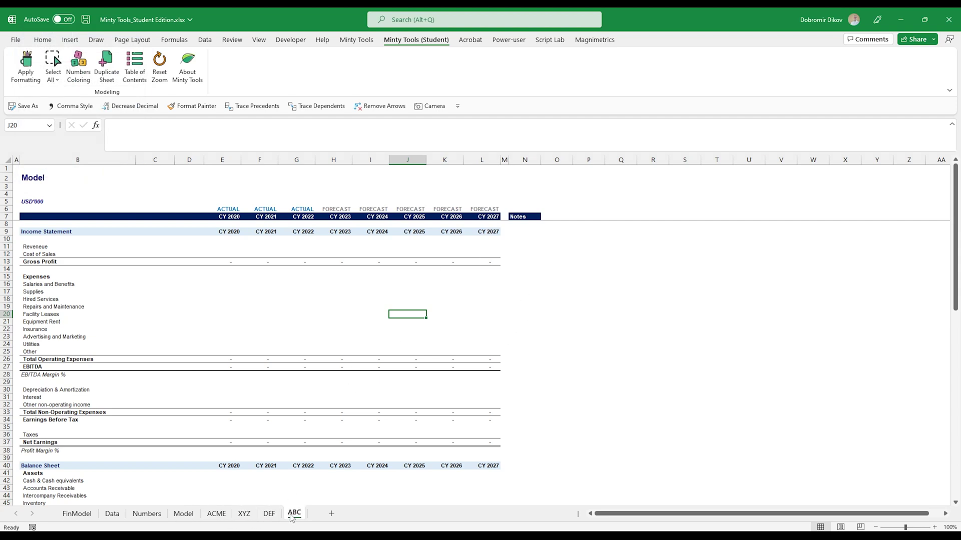
pyautogui.click(270, 515)
pyautogui.hotkey('ctrl', 'pageup')
pyautogui.hotkey('ctrl', 'pageup')
pyautogui.hotkey('ctrl', 'pageup')
pyautogui.hotkey('ctrl', 'pagedown')
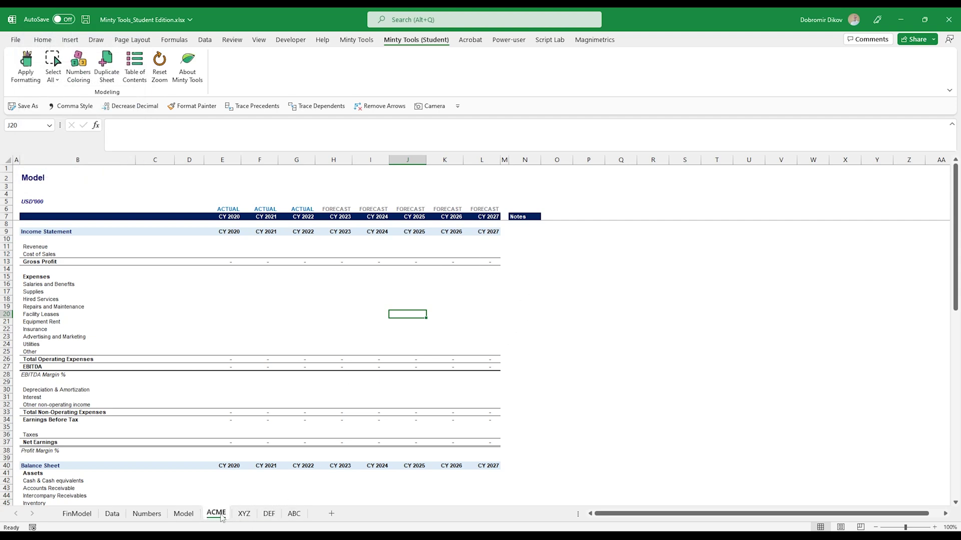
pyautogui.hotkey('ctrl', 'pagedown')
pyautogui.click(268, 517)
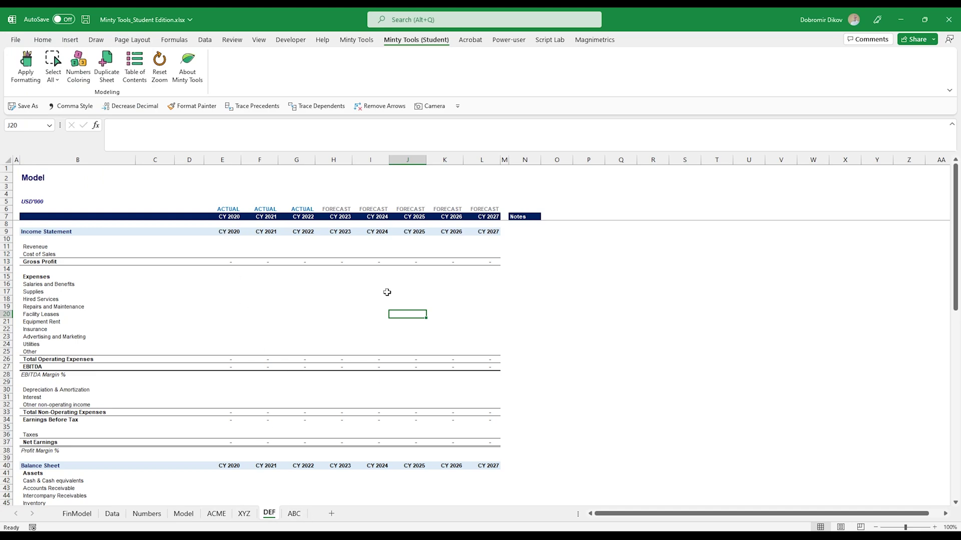
# Reset the zoom for the entire workbook to 100% from the Model sheet
pyautogui.hotkey('ctrl', 'pageup')
pyautogui.hotkey('ctrl', 'pageup')
pyautogui.hotkey('ctrl', 'pageup')
pyautogui.hotkey('ctrl', 'pageup')
pyautogui.hotkey('ctrl', 'pageup')
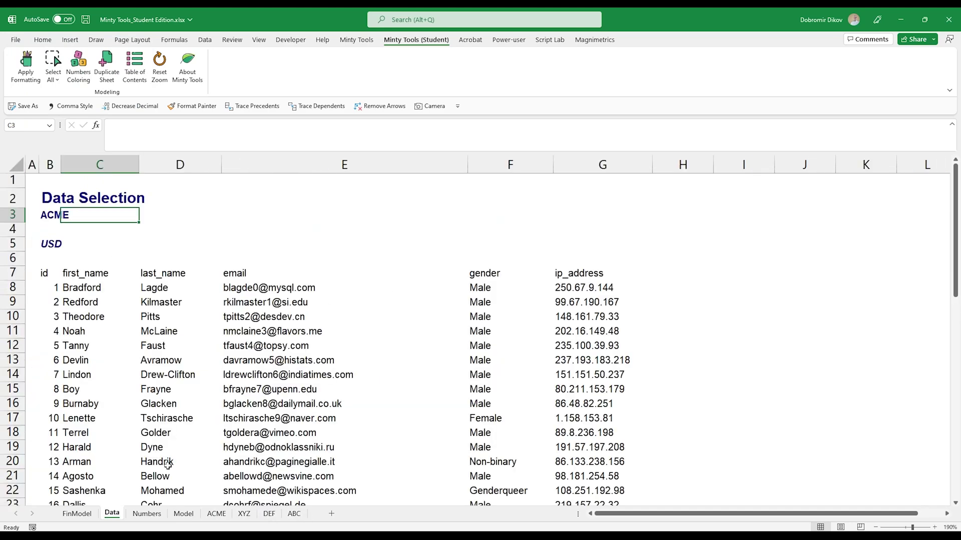
pyautogui.click(146, 514)
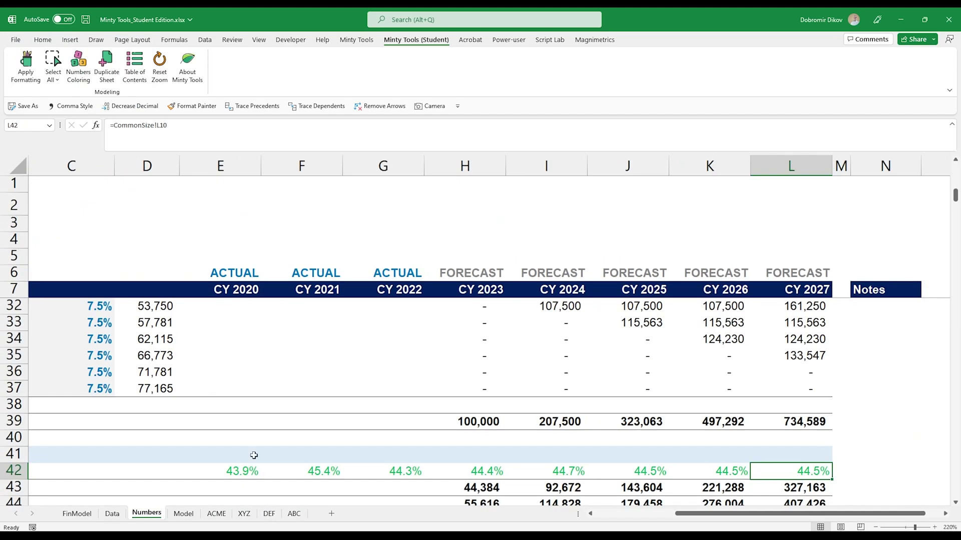
pyautogui.click(183, 514)
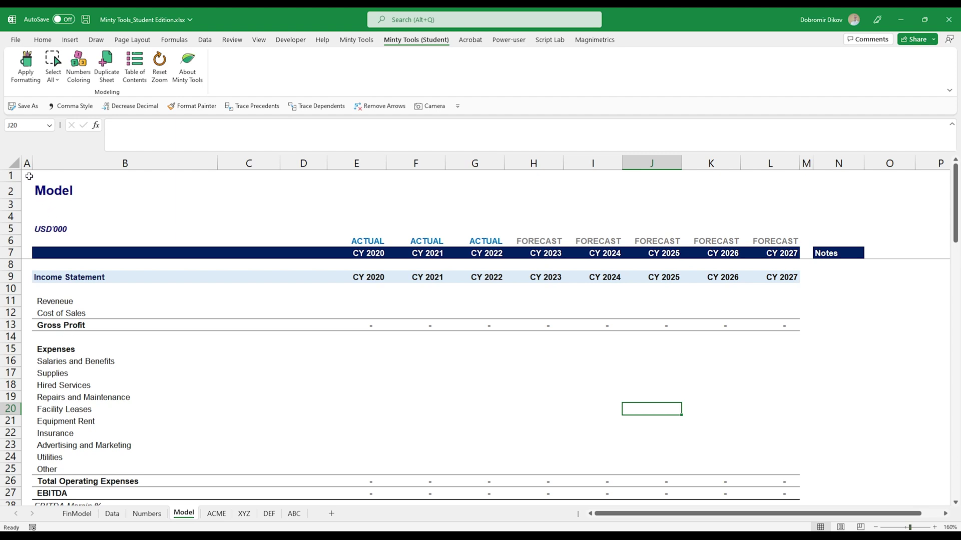
pyautogui.click(159, 74)
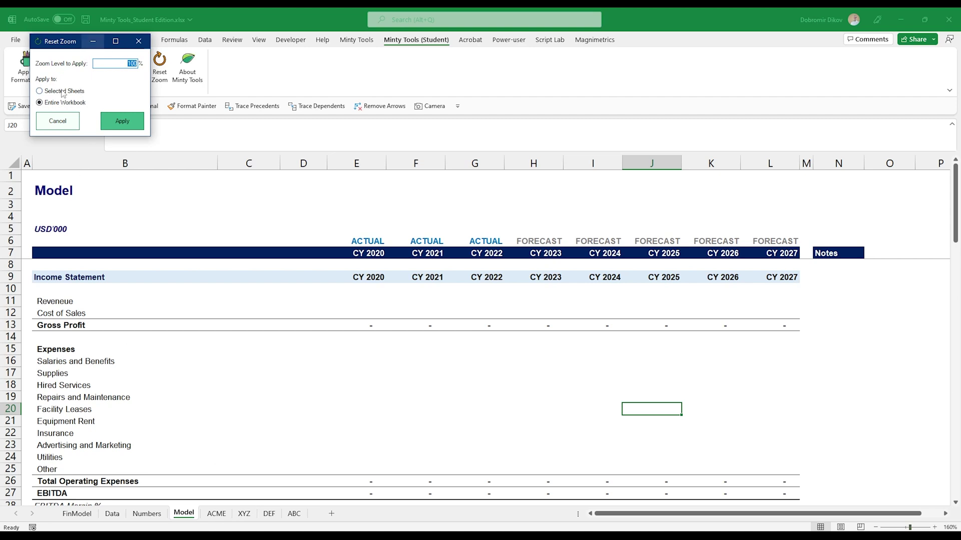
pyautogui.click(49, 92)
pyautogui.click(122, 128)
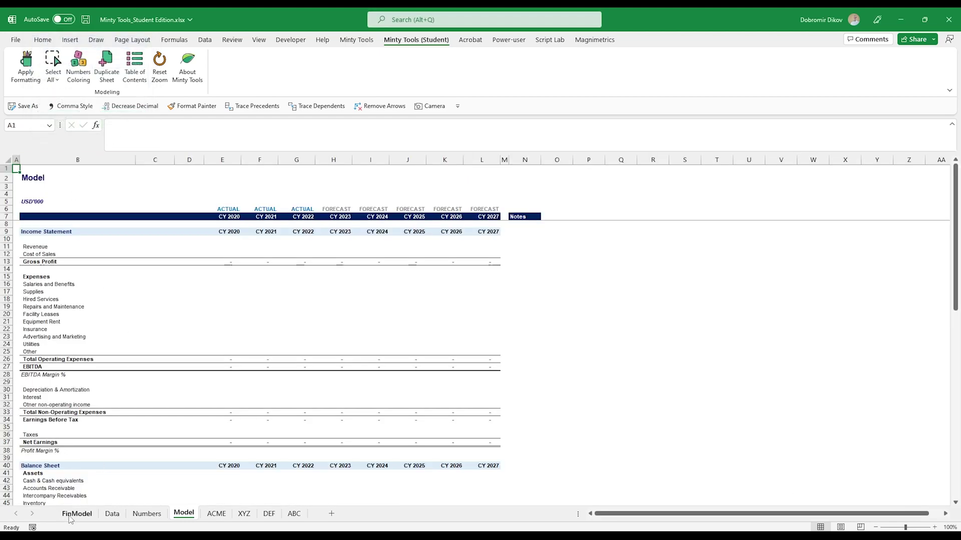
# Flip through every sheet tab to review the zoom, ending on FinModel
pyautogui.click(112, 514)
pyautogui.click(146, 514)
pyautogui.click(183, 514)
pyautogui.click(216, 514)
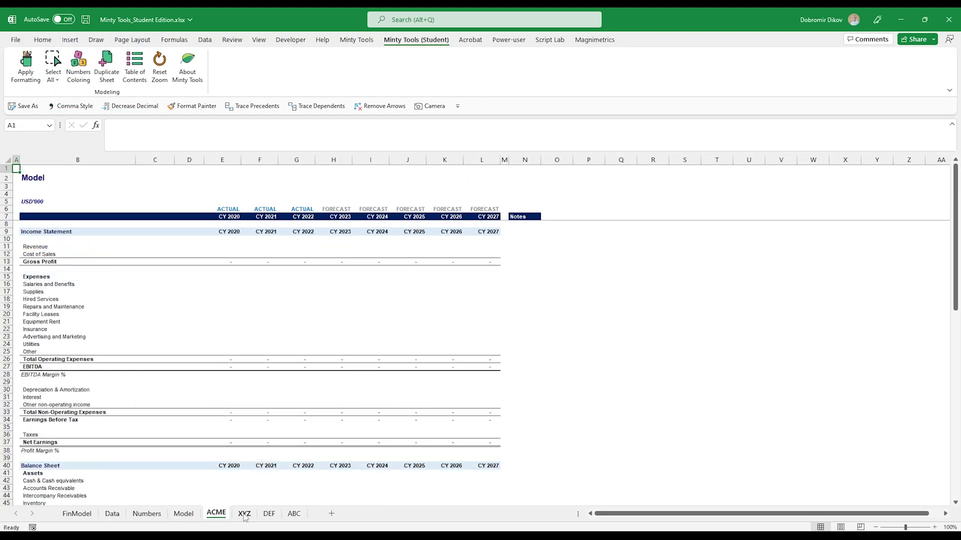
pyautogui.click(244, 514)
pyautogui.click(270, 514)
pyautogui.click(294, 513)
pyautogui.click(77, 514)
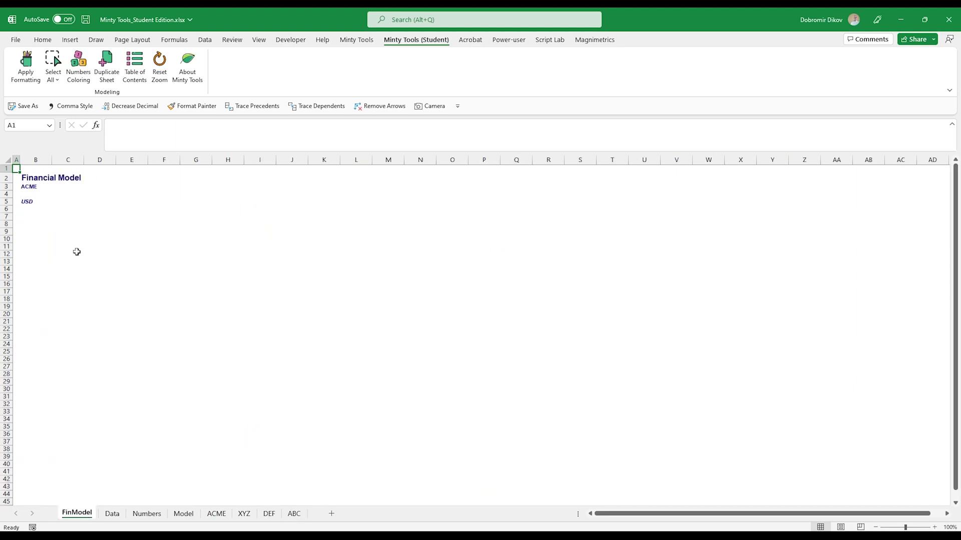
# Set all sheets' zoom to 150% and verify each tab through ABC
pyautogui.click(158, 74)
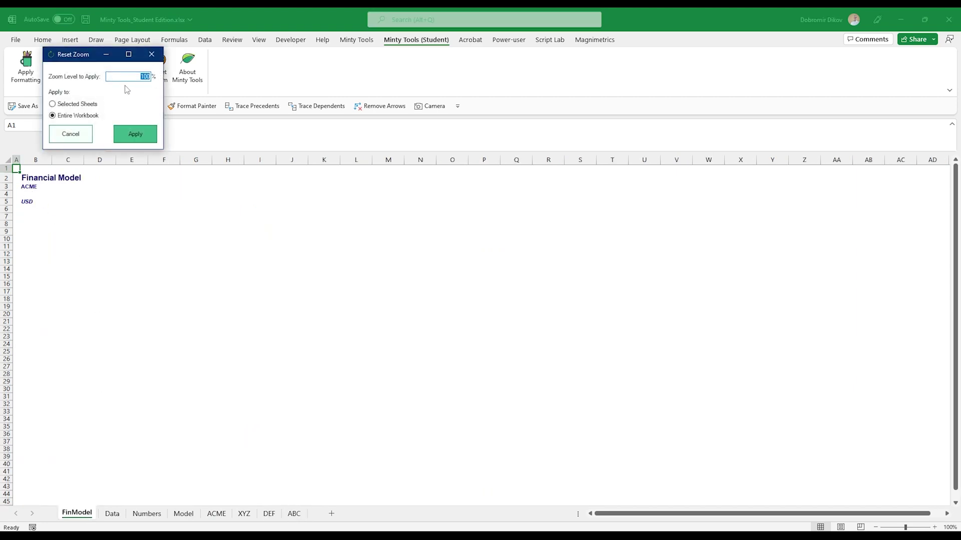
pyautogui.write('150')
pyautogui.press('Return')
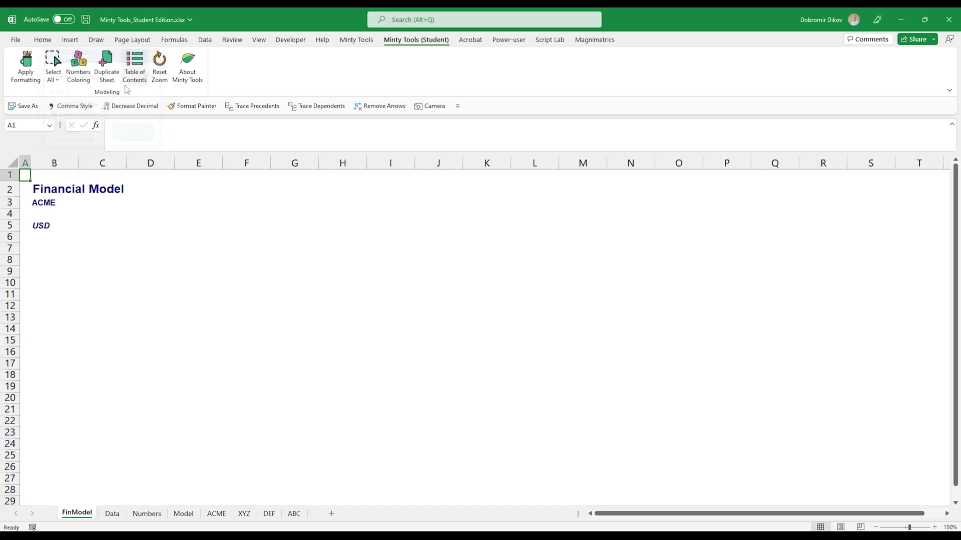
pyautogui.click(112, 513)
pyautogui.click(146, 514)
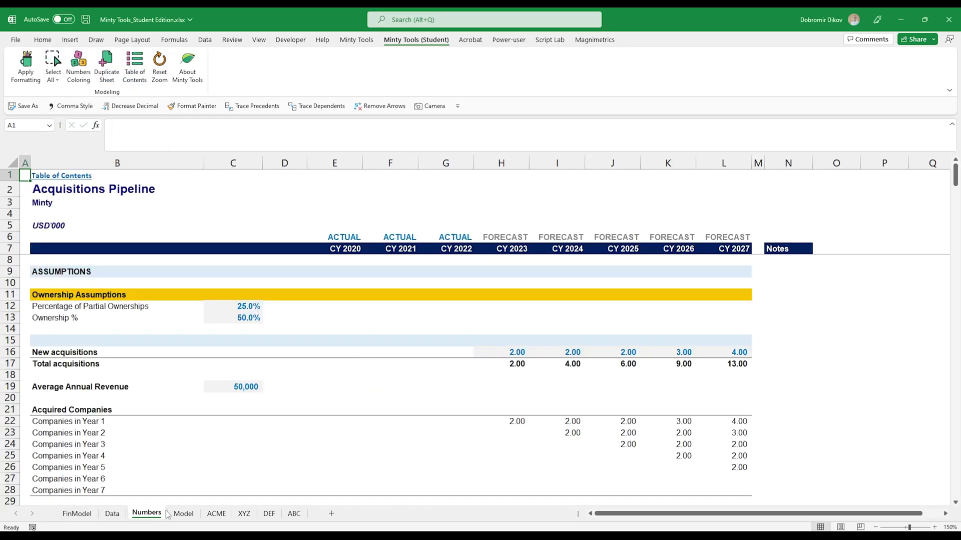
pyautogui.click(183, 513)
pyautogui.click(217, 514)
pyautogui.click(244, 514)
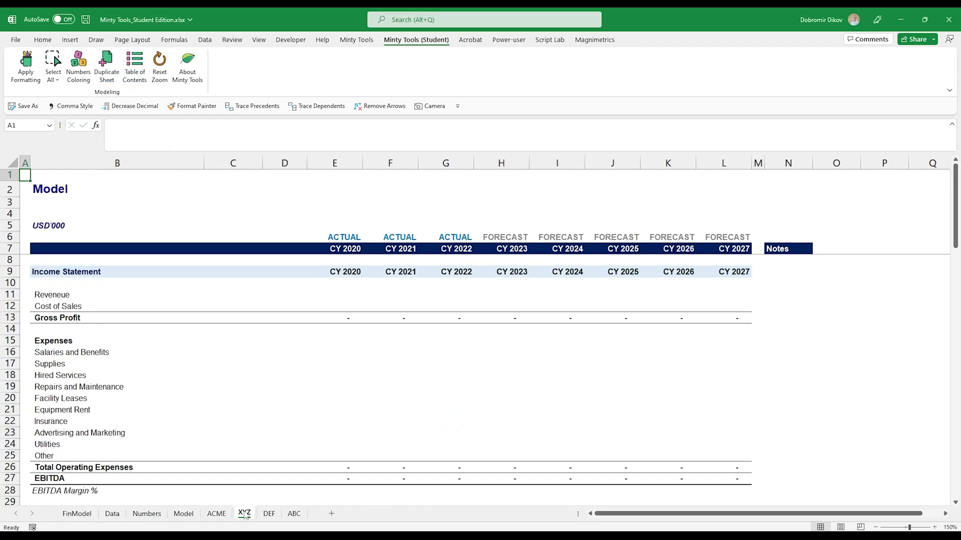
pyautogui.click(268, 514)
pyautogui.click(295, 513)
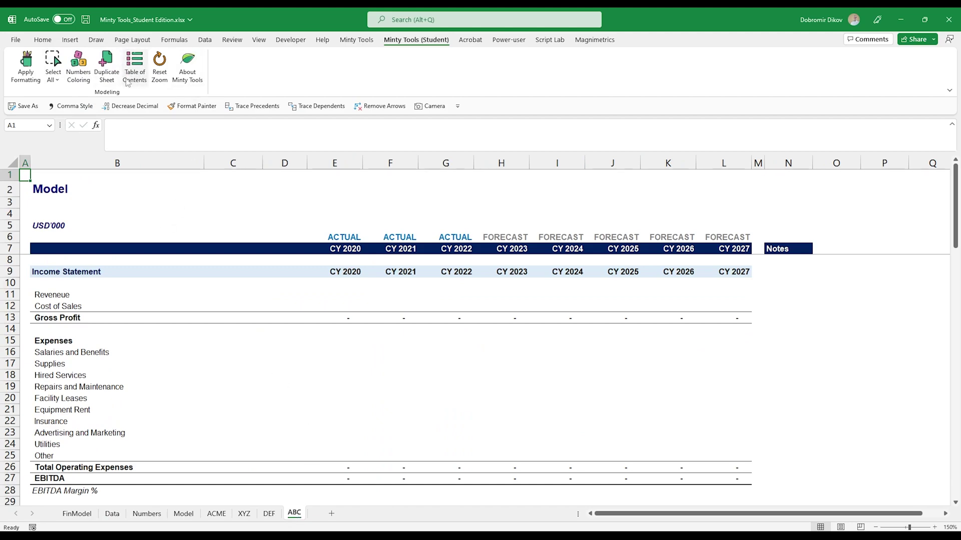
# Flip through the FinModel, Data, Numbers and copied sheets, ending on ABC
pyautogui.click(77, 514)
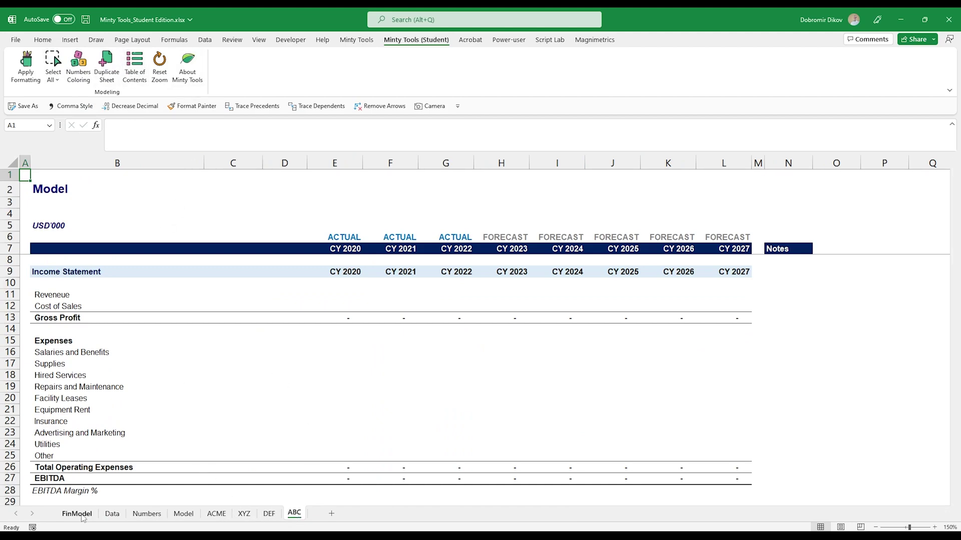
pyautogui.click(112, 514)
pyautogui.click(147, 514)
pyautogui.click(244, 514)
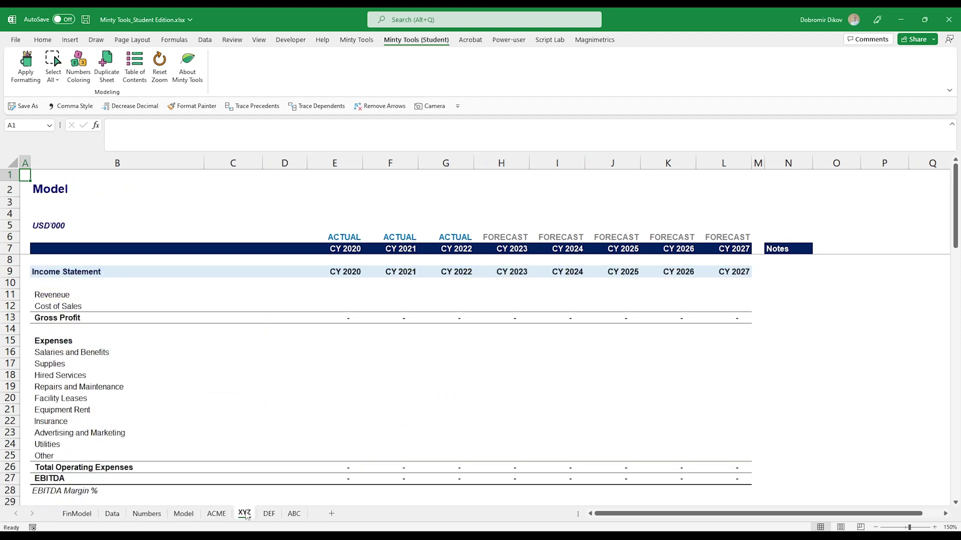
pyautogui.click(294, 514)
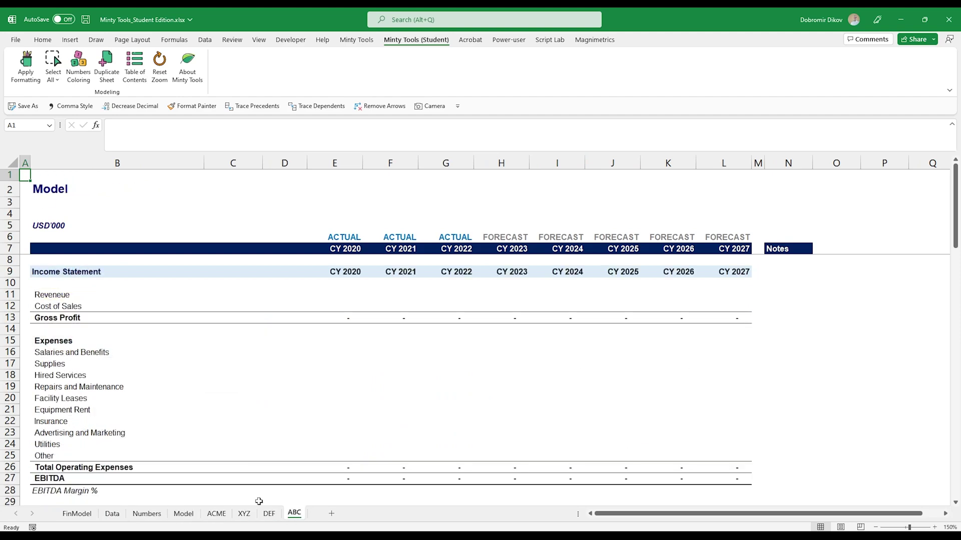
# Create a new Table of Contents sheet using the Add New option, then close the dialog
pyautogui.click(134, 65)
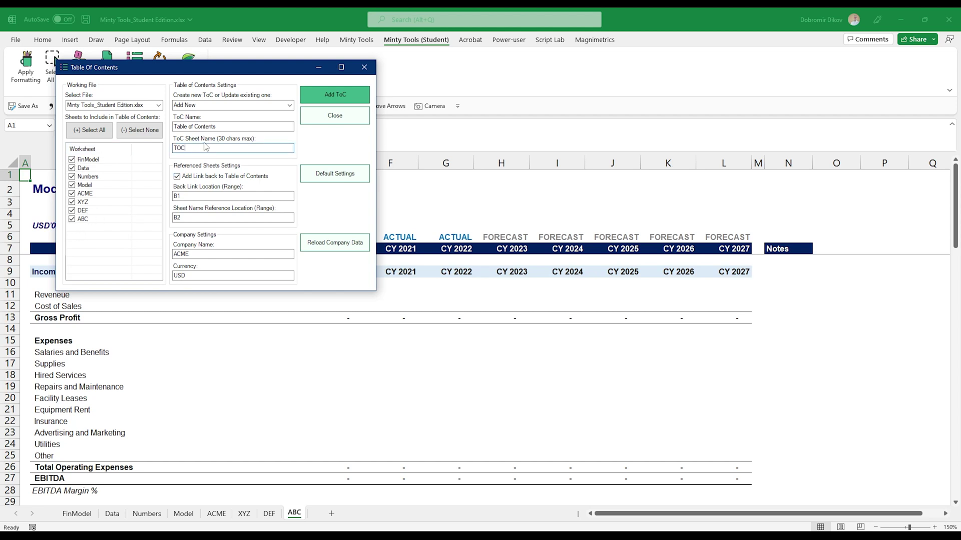
pyautogui.click(223, 126)
pyautogui.click(290, 105)
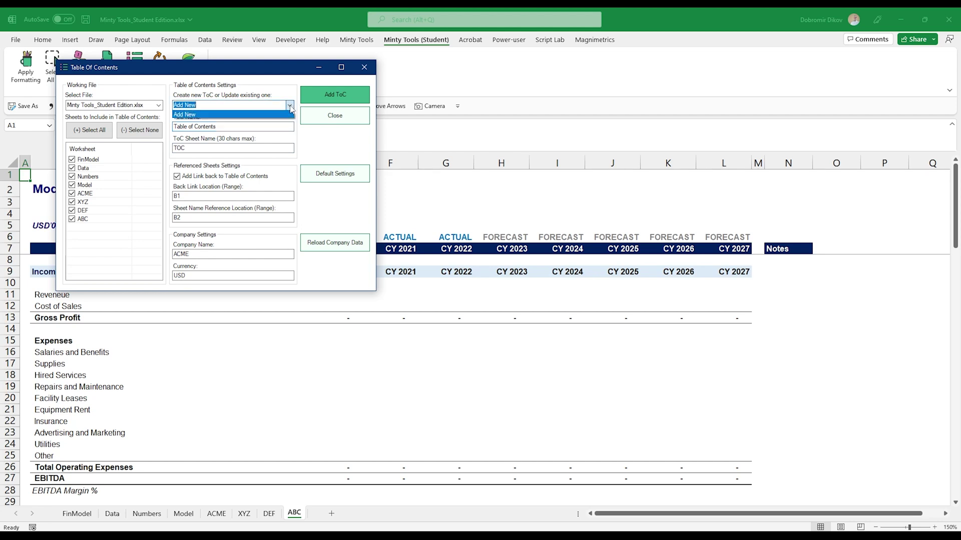
pyautogui.click(243, 106)
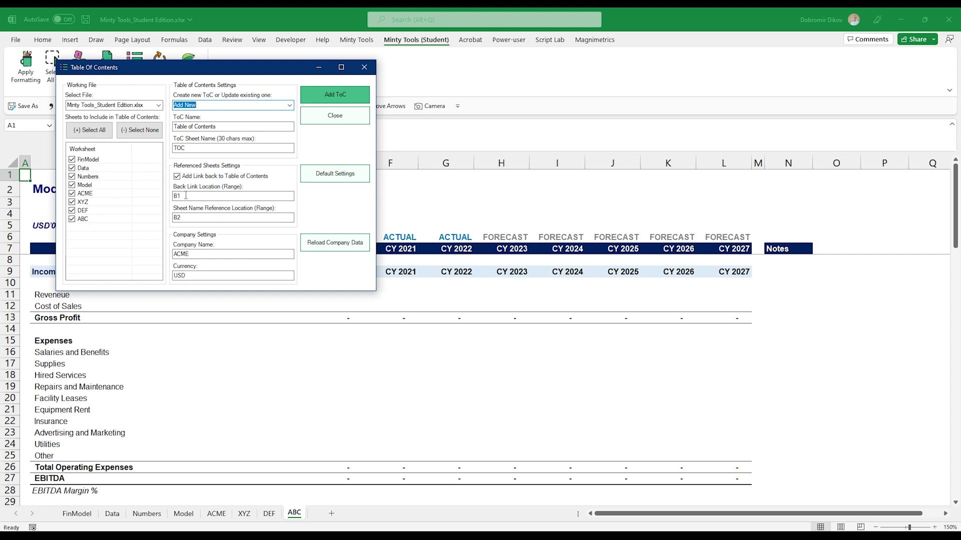
pyautogui.click(322, 99)
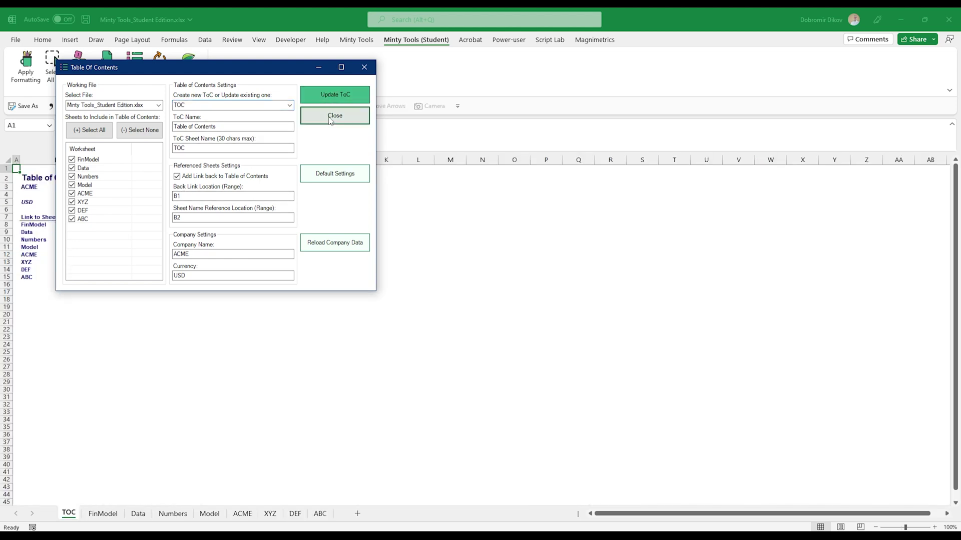
pyautogui.click(328, 116)
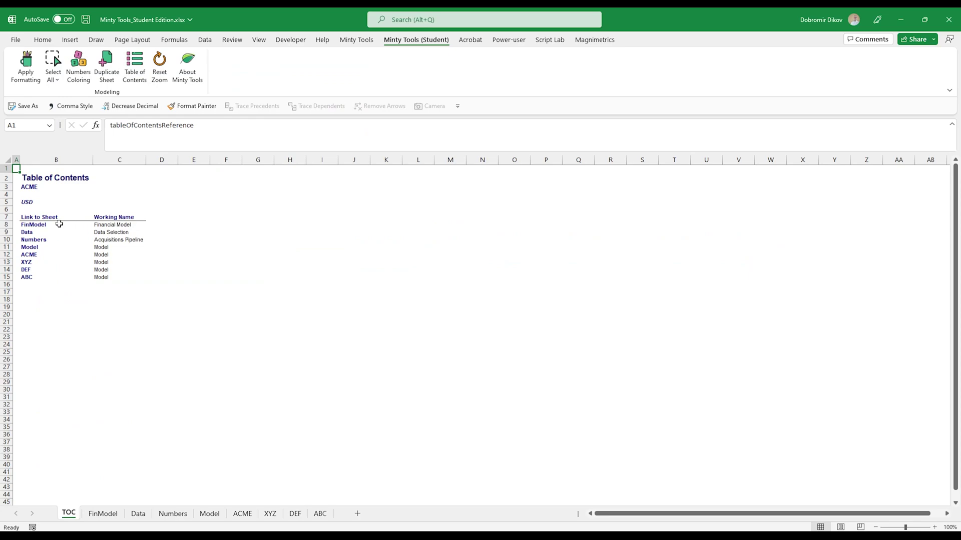
# Test the Table of Contents' Numbers link and its back link to the TOC
pyautogui.scroll(4, 40, 261)
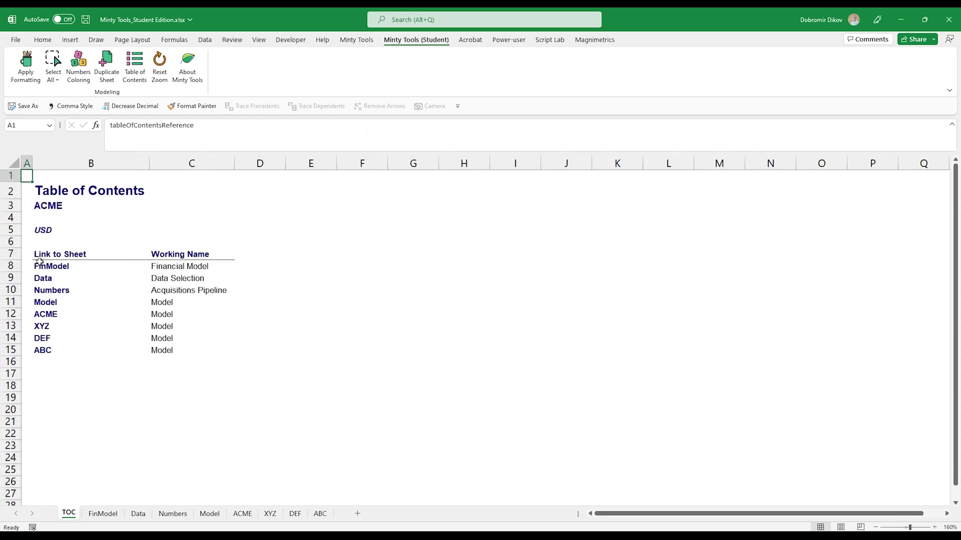
pyautogui.click(46, 290)
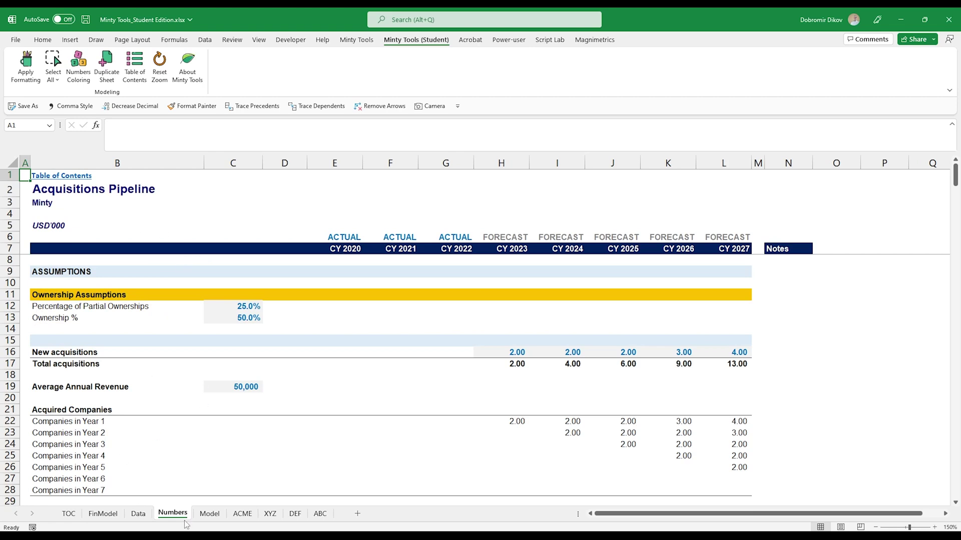
pyautogui.click(53, 178)
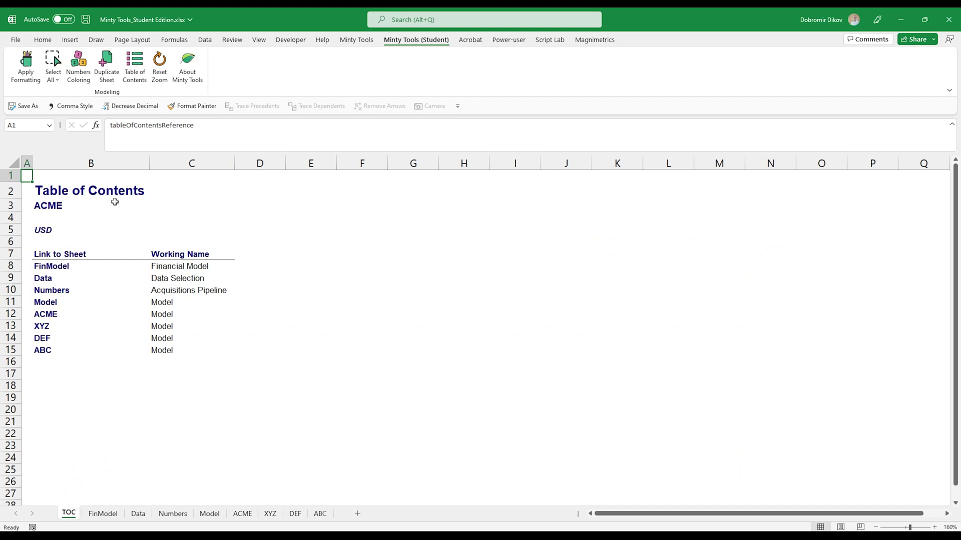
# Permanently delete the ACME sheet, then go back to the TOC sheet
pyautogui.click(242, 514)
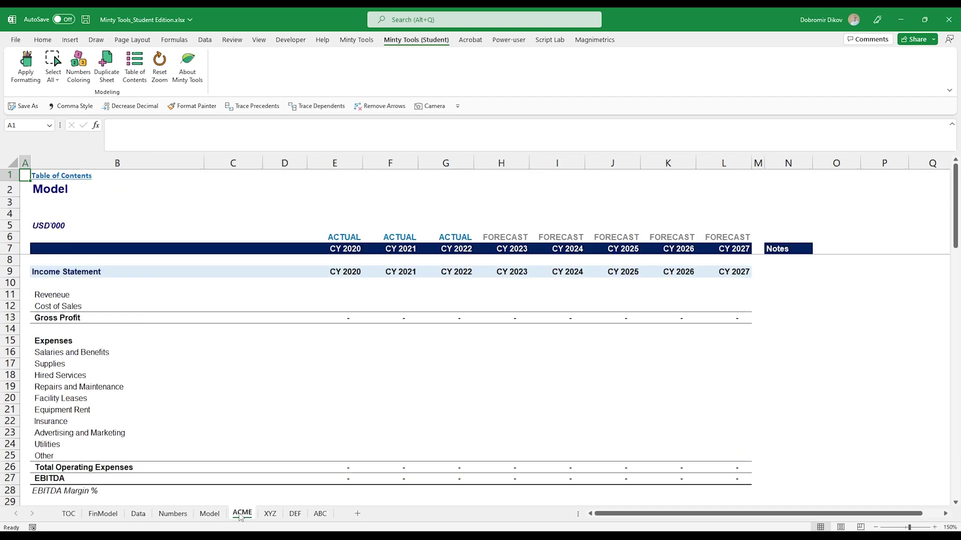
pyautogui.rightClick(240, 516)
pyautogui.click(267, 389)
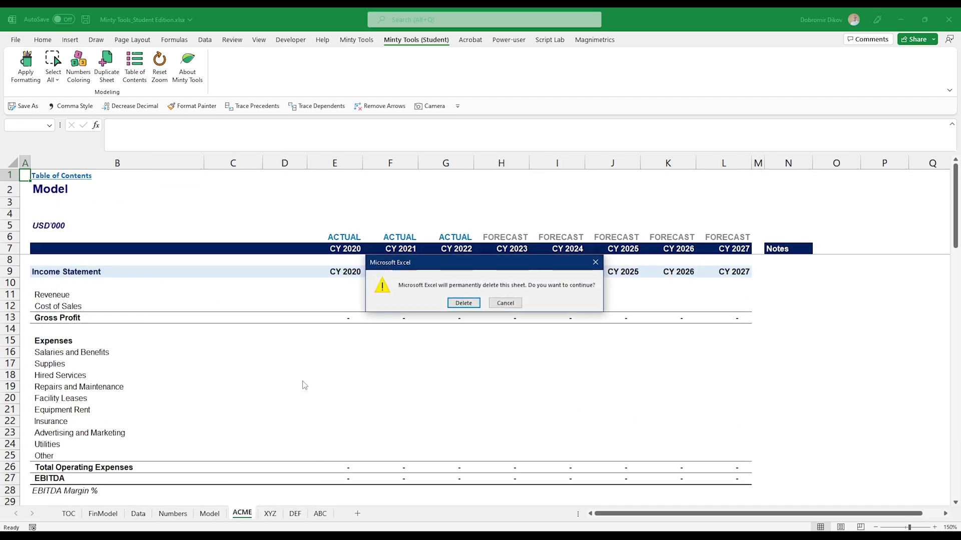
pyautogui.click(461, 303)
pyautogui.click(79, 516)
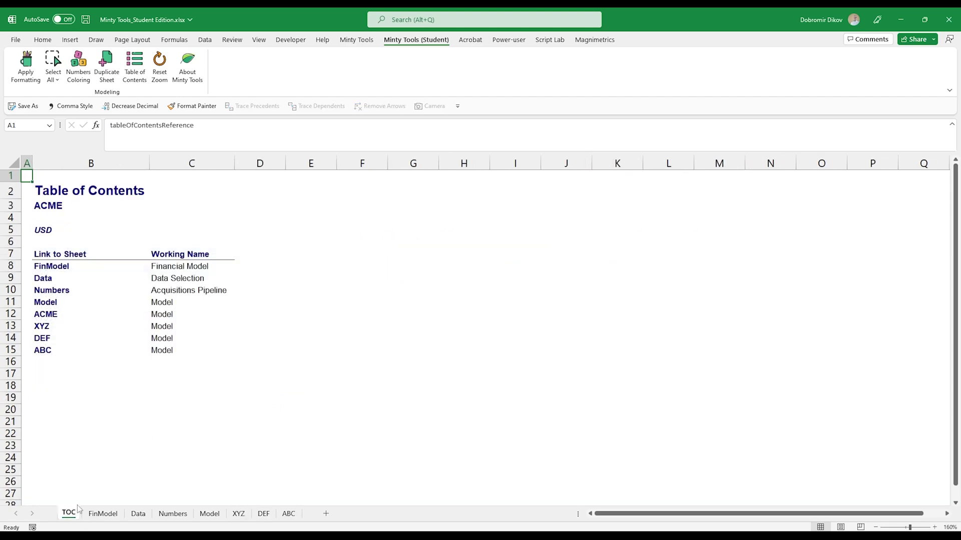
# Rebuild the existing TOC sheet with Minty Tools so it links the seven remaining sheets
pyautogui.click(140, 77)
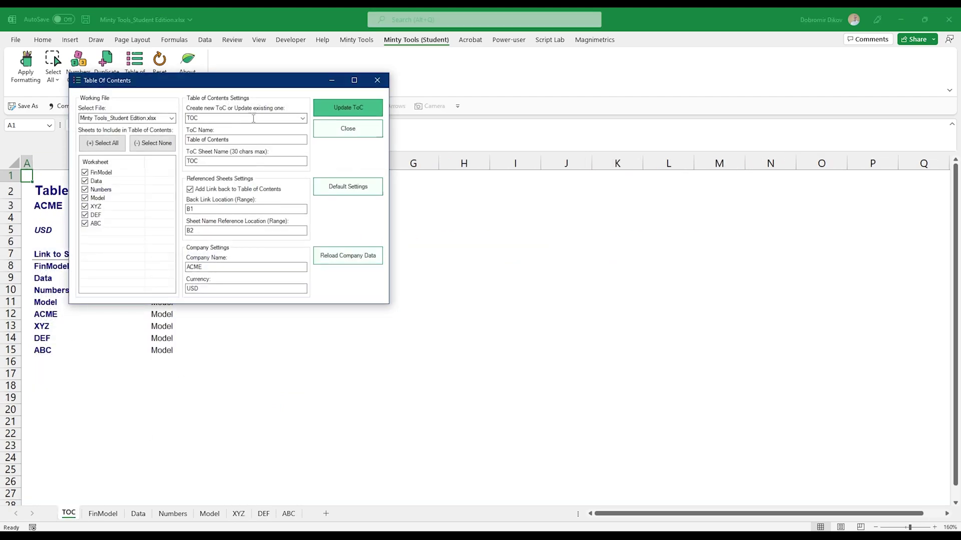
pyautogui.click(303, 118)
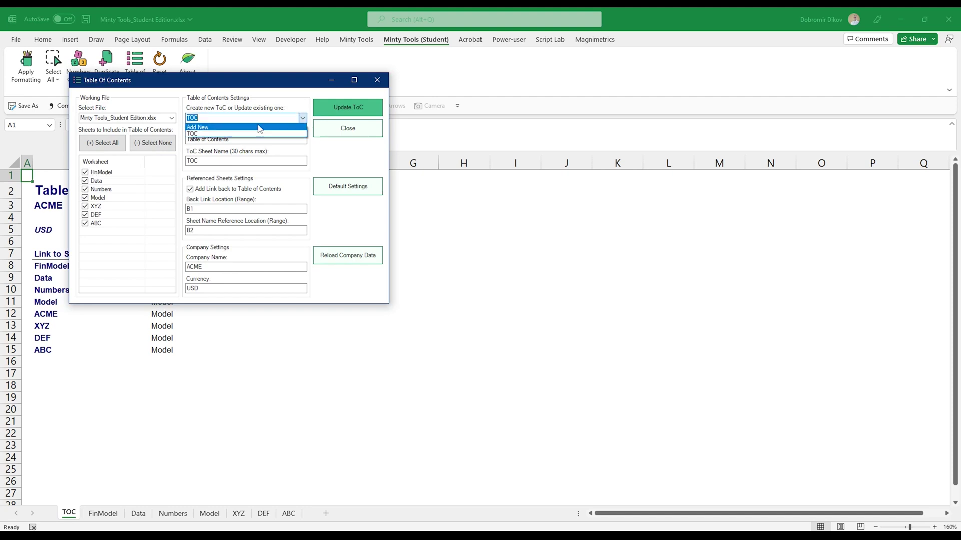
pyautogui.click(201, 137)
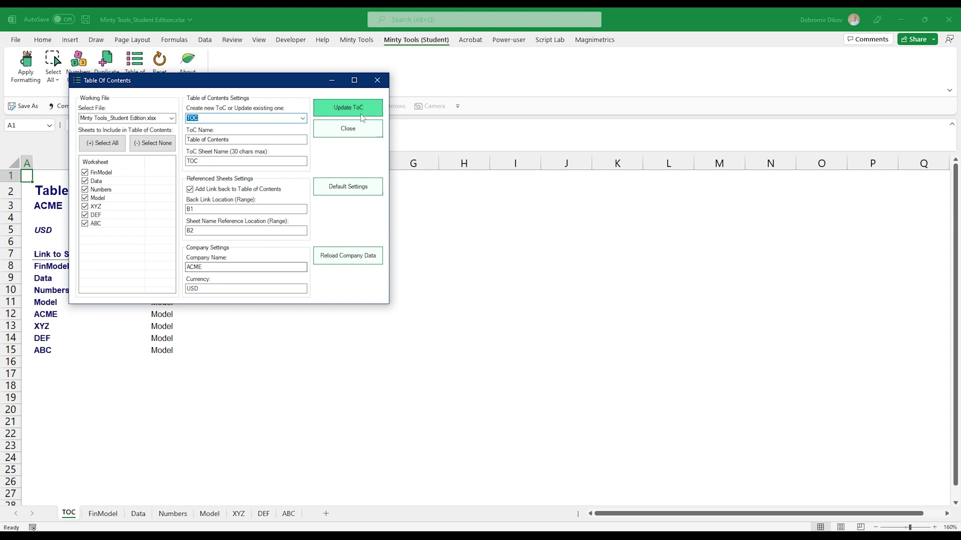
pyautogui.click(348, 108)
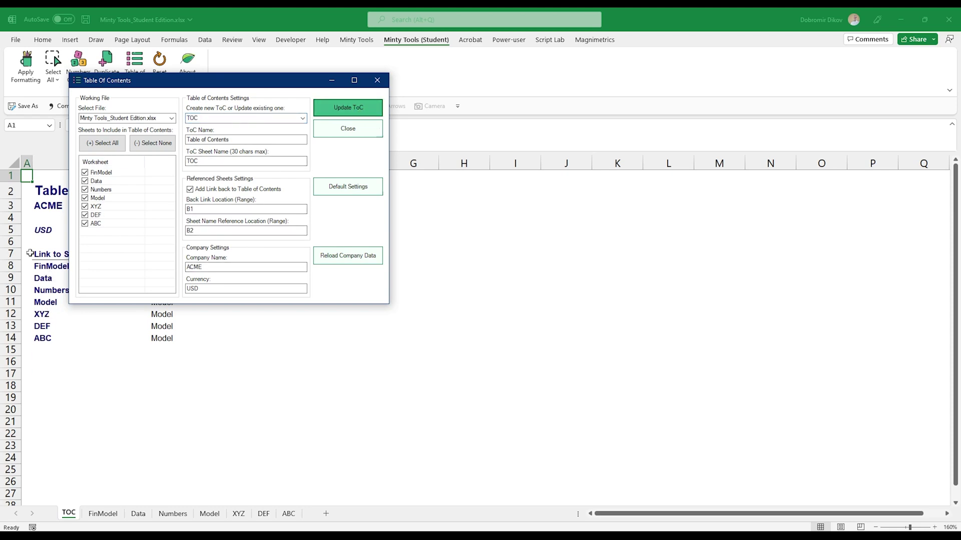
pyautogui.click(346, 130)
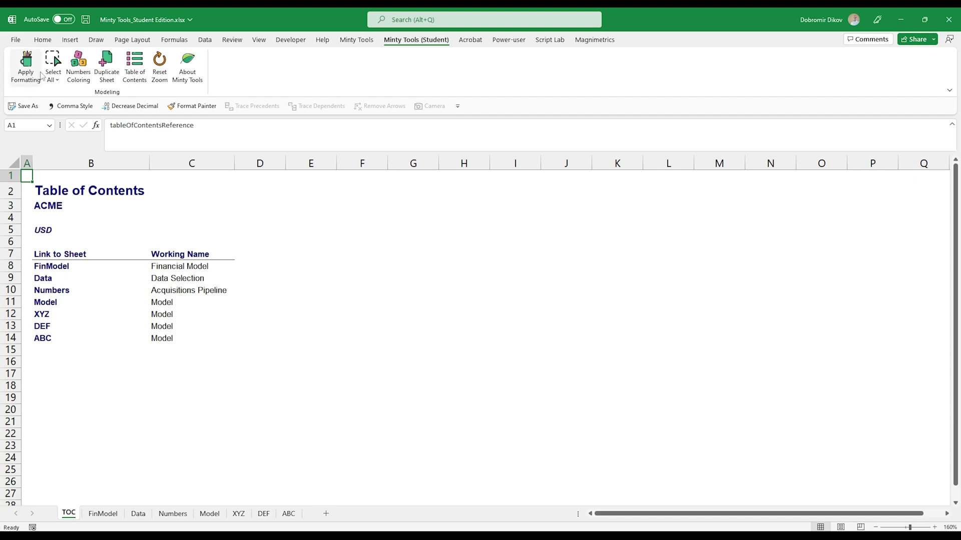
pyautogui.click(39, 75)
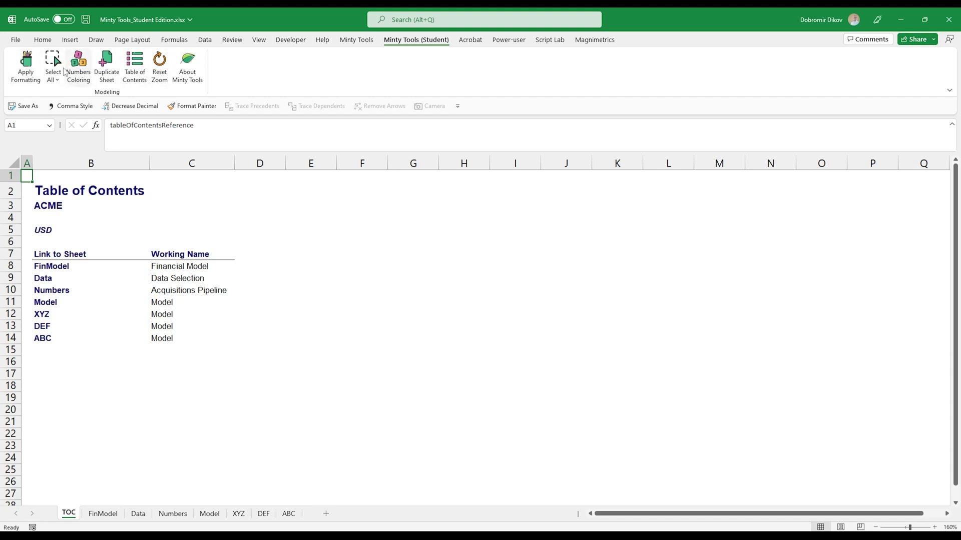